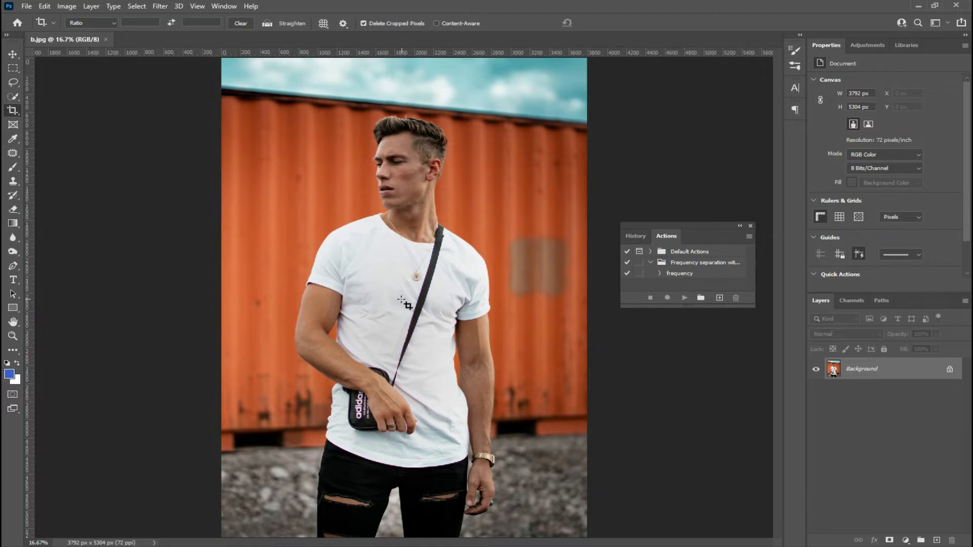
# Open the photo in Select and Mask and automatically select the man as the subject
pyautogui.hotkey('ctrl', '+')
pyautogui.moveTo(320, 213); pyautogui.dragTo(315, 282)
pyautogui.hotkey('ctrl', '+')
pyautogui.hotkey('ctrl', '-')
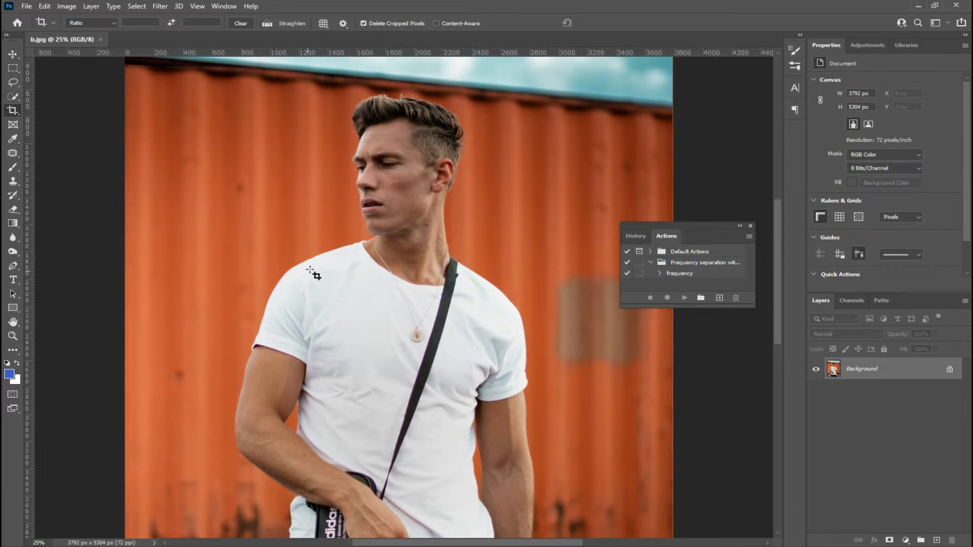
pyautogui.hotkey('ctrl', '+')
pyautogui.scroll(2, 362, 177)
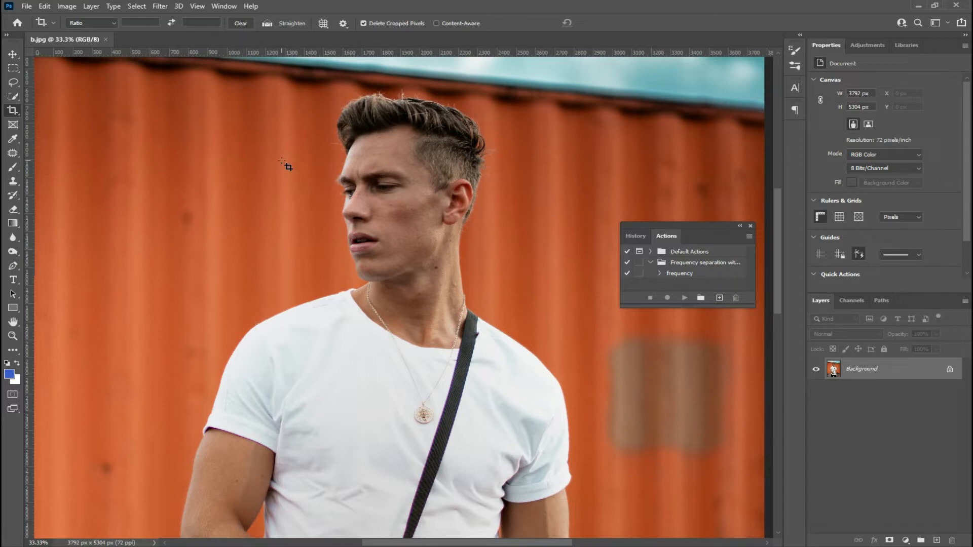
pyautogui.click(135, 7)
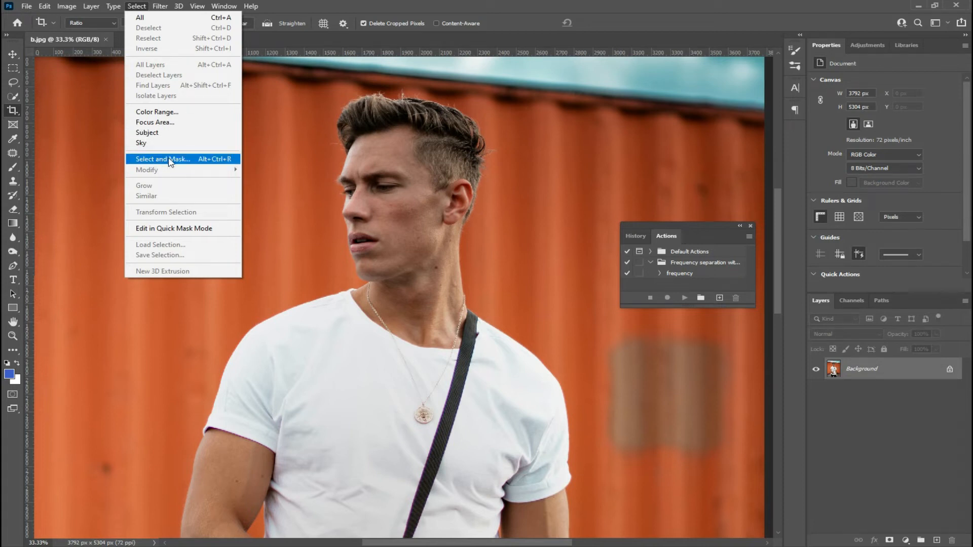
pyautogui.click(152, 159)
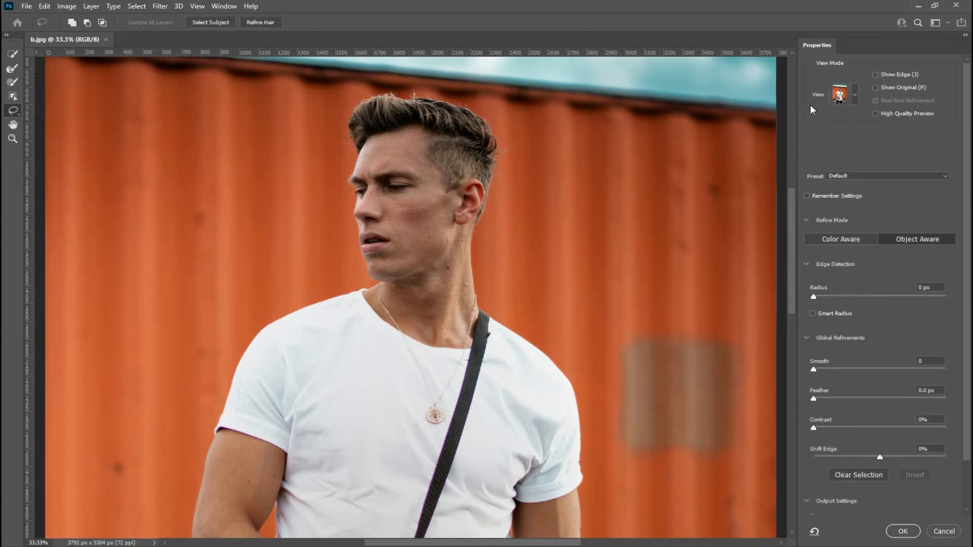
pyautogui.click(855, 96)
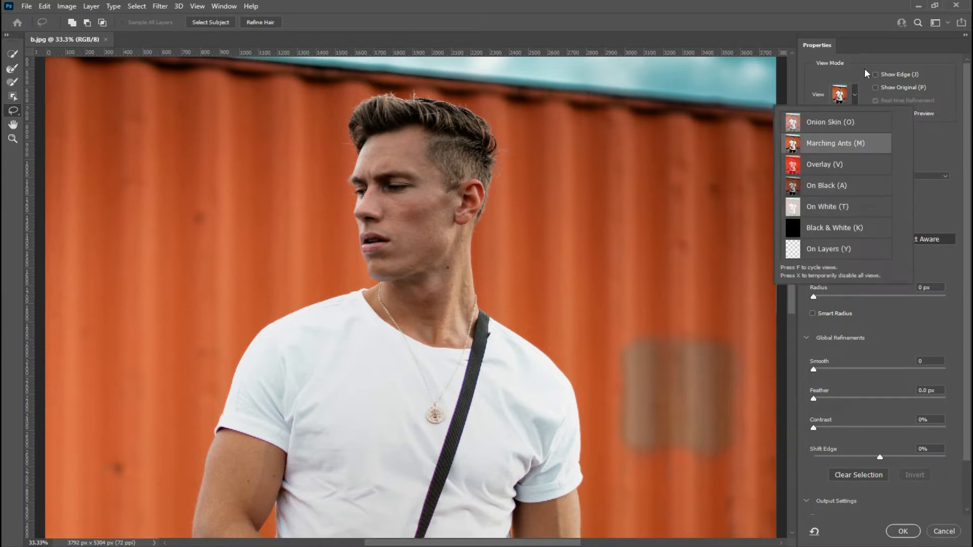
pyautogui.click(848, 78)
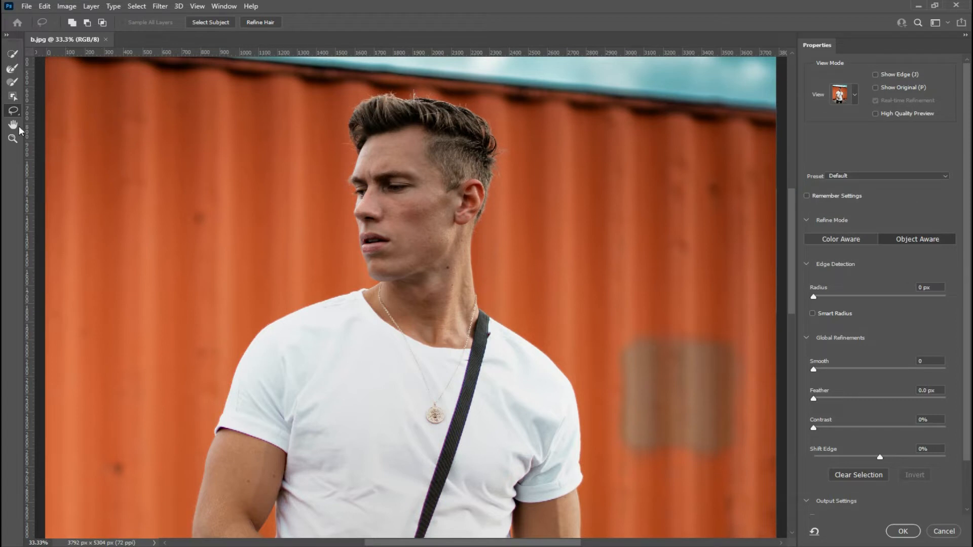
pyautogui.click(212, 23)
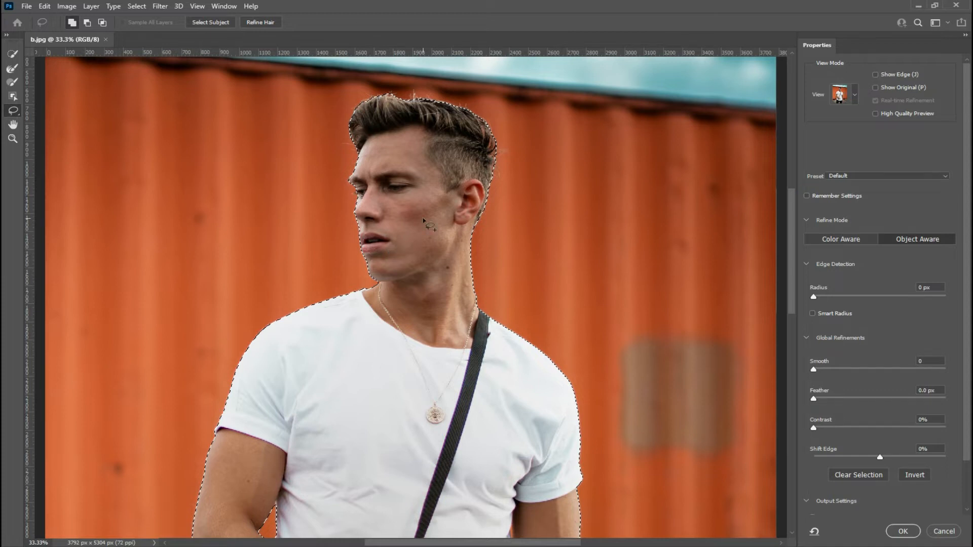
# Check the selection outline from the man's head down to his legs and hand
pyautogui.scroll(-5, 423, 221)
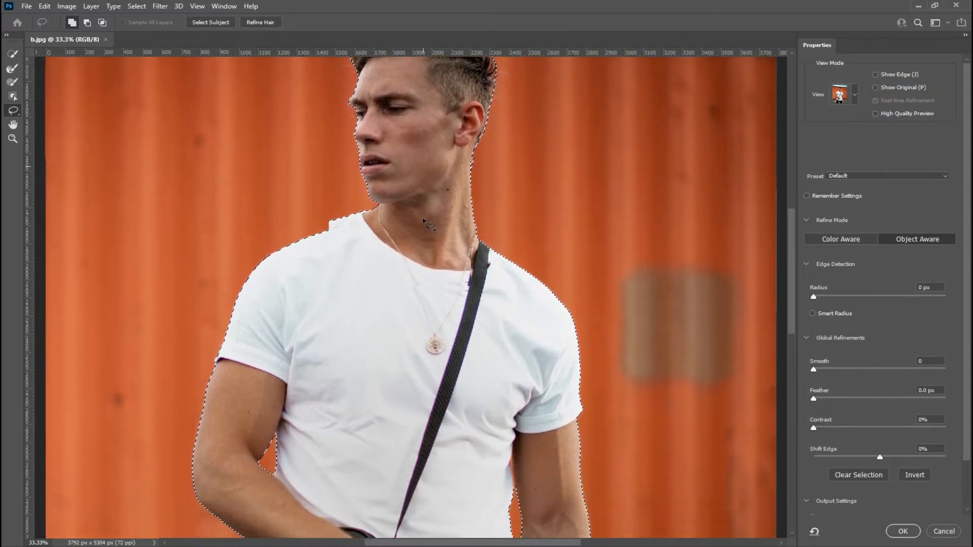
pyautogui.scroll(-7, 423, 220)
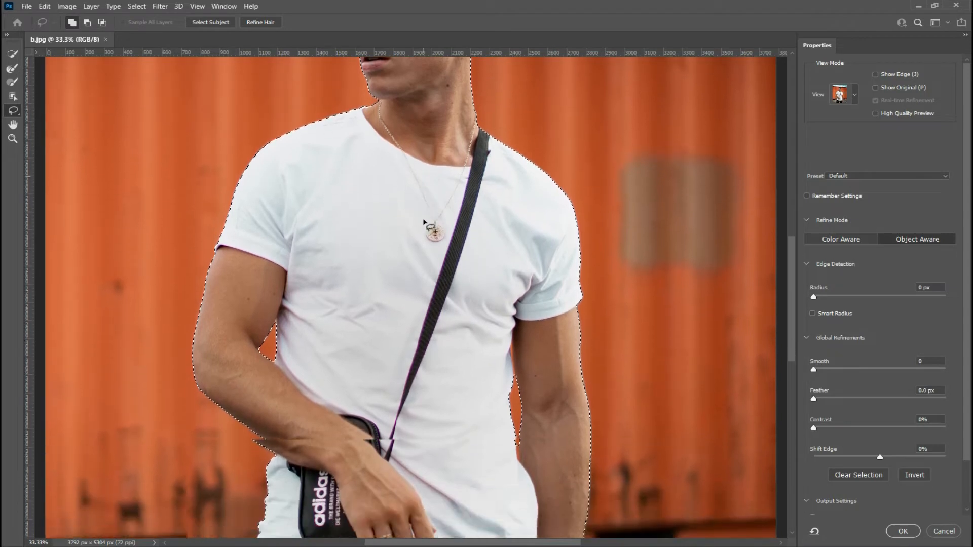
pyautogui.scroll(-6, 423, 221)
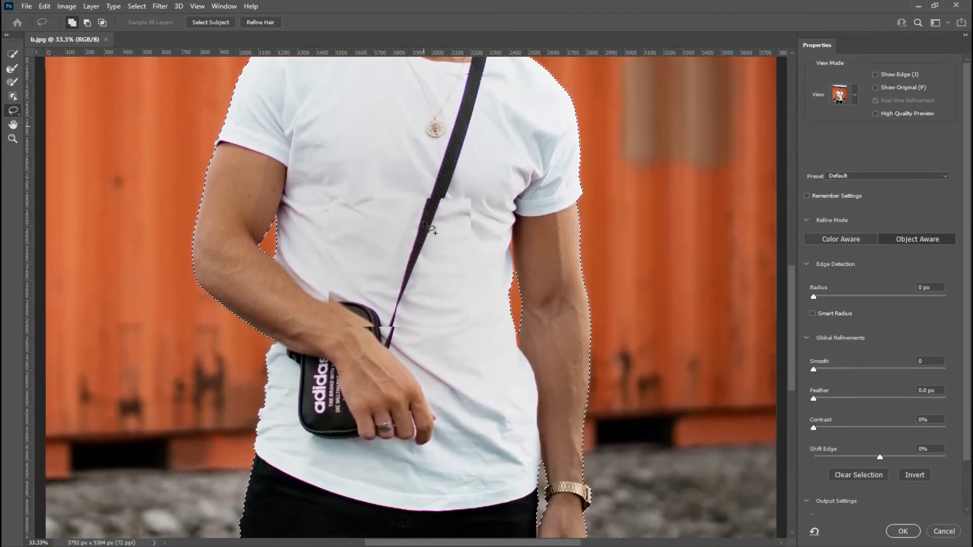
pyautogui.scroll(-6, 424, 222)
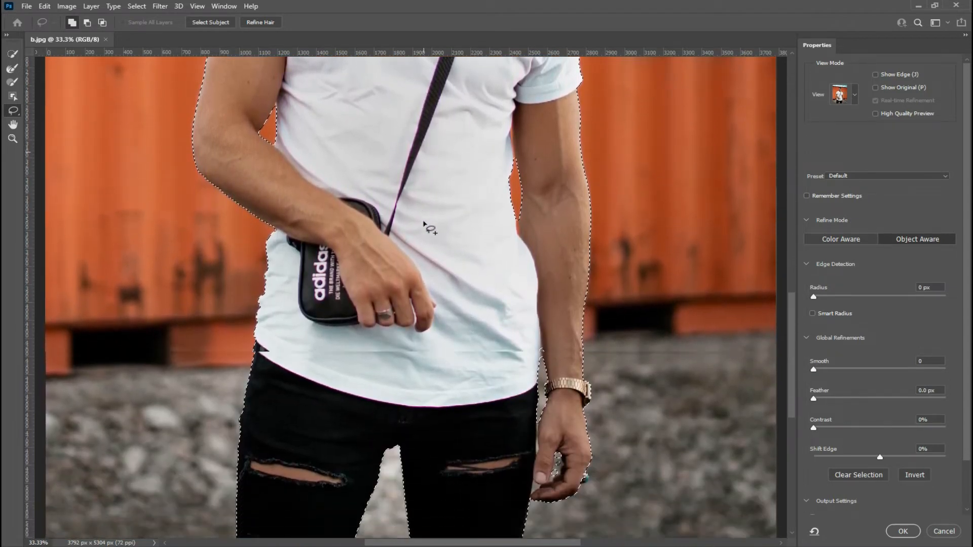
pyautogui.scroll(-7, 424, 223)
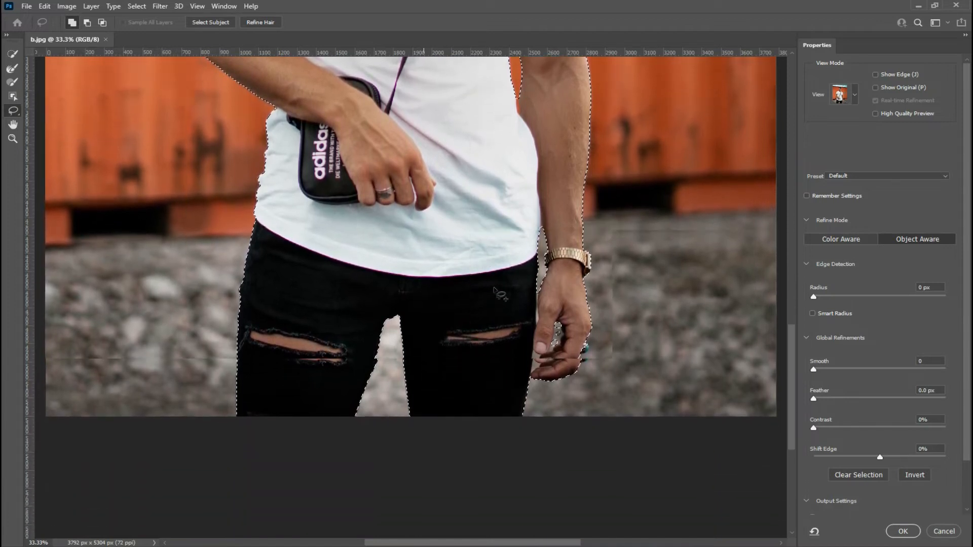
pyautogui.scroll(-5, 495, 290)
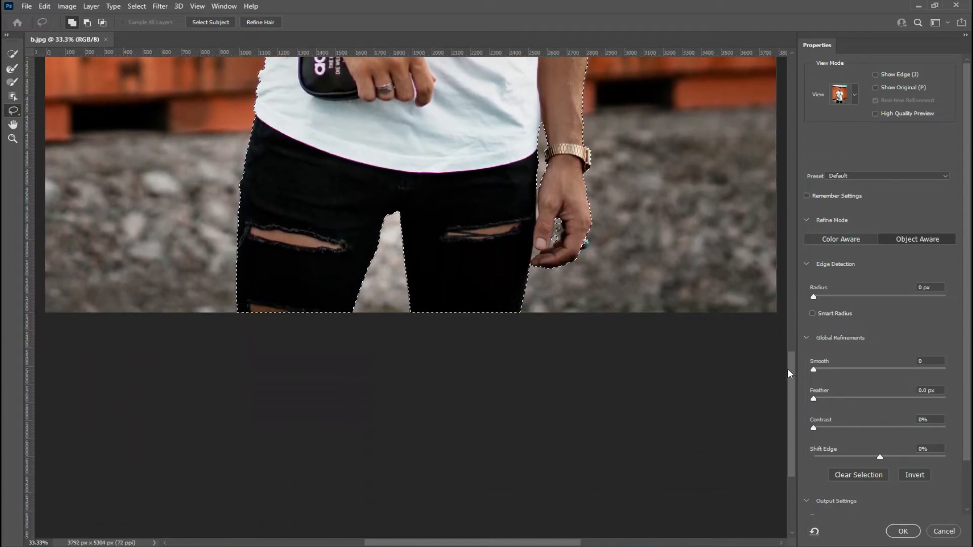
pyautogui.moveTo(789, 371); pyautogui.dragTo(782, 318)
# Subtract the background gap between the thumb and fingers of the lowered hand from the selection with the Lasso
pyautogui.hotkey('ctrl', '+')
pyautogui.hotkey('ctrl', '+')
pyautogui.moveTo(556, 470); pyautogui.dragTo(363, 272)
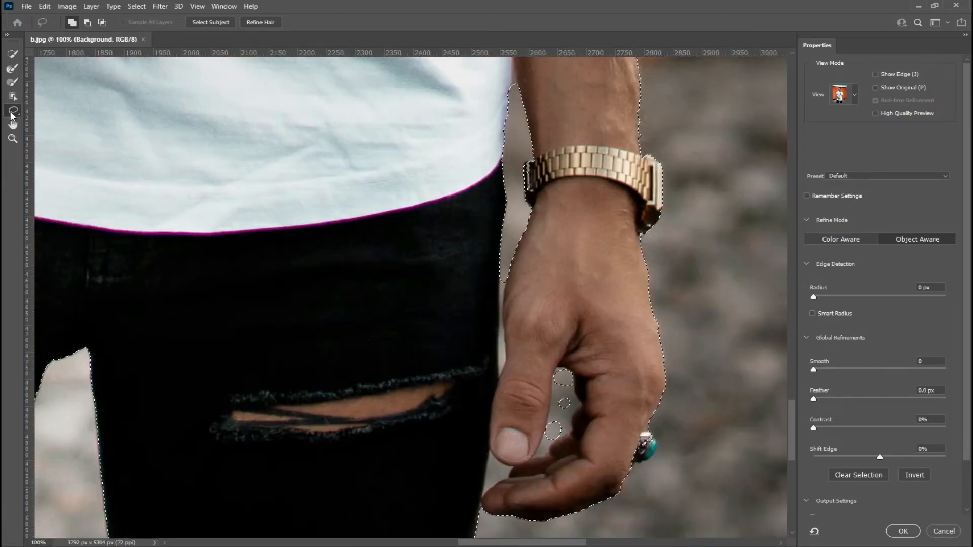
pyautogui.hotkey('ctrl', '+')
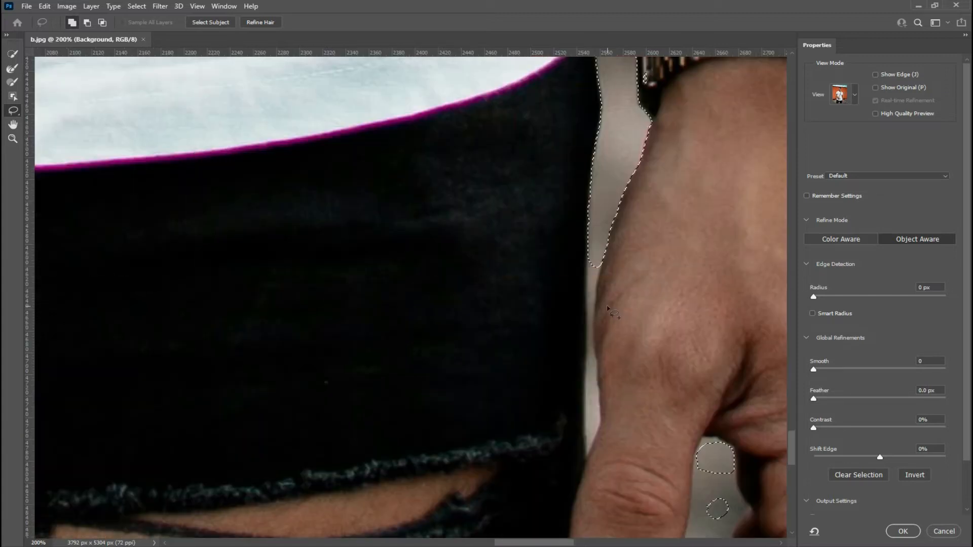
pyautogui.moveTo(643, 416); pyautogui.dragTo(496, 258)
pyautogui.press('alt')
pyautogui.moveTo(587, 310)
pyautogui.mouseDown()
pyautogui.moveTo(598, 351)
pyautogui.moveTo(588, 391)
pyautogui.moveTo(538, 454)
pyautogui.moveTo(516, 459)
pyautogui.moveTo(540, 351)
pyautogui.mouseUp()
pyautogui.moveTo(556, 288); pyautogui.dragTo(570, 282)
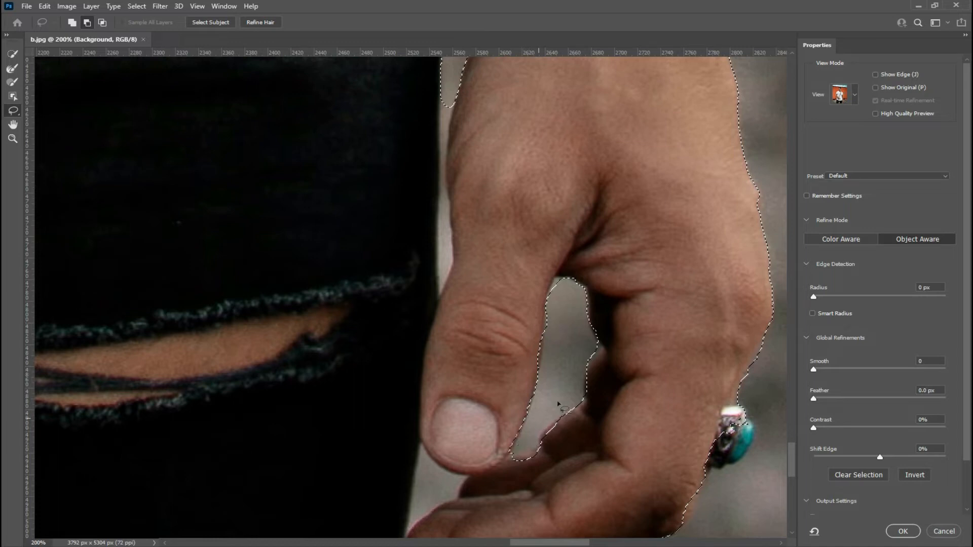
pyautogui.moveTo(592, 329)
pyautogui.mouseDown()
pyautogui.moveTo(606, 345)
pyautogui.moveTo(605, 318)
pyautogui.mouseUp()
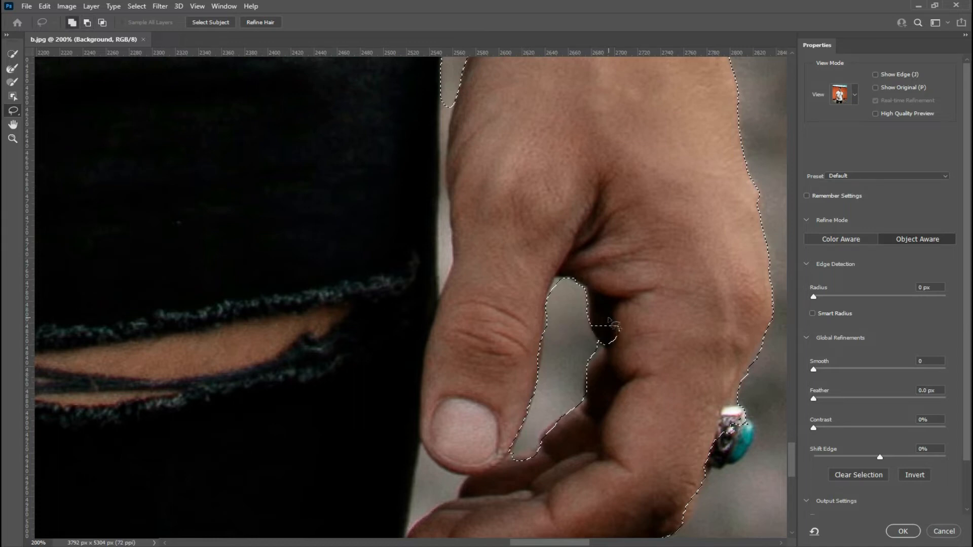
# Subtract the background patch between the thumb tip, the fingertips and the trousers from the selection with the Lasso
pyautogui.hotkey('ctrl', '-')
pyautogui.moveTo(447, 421); pyautogui.dragTo(477, 379)
pyautogui.hotkey('ctrl', '+')
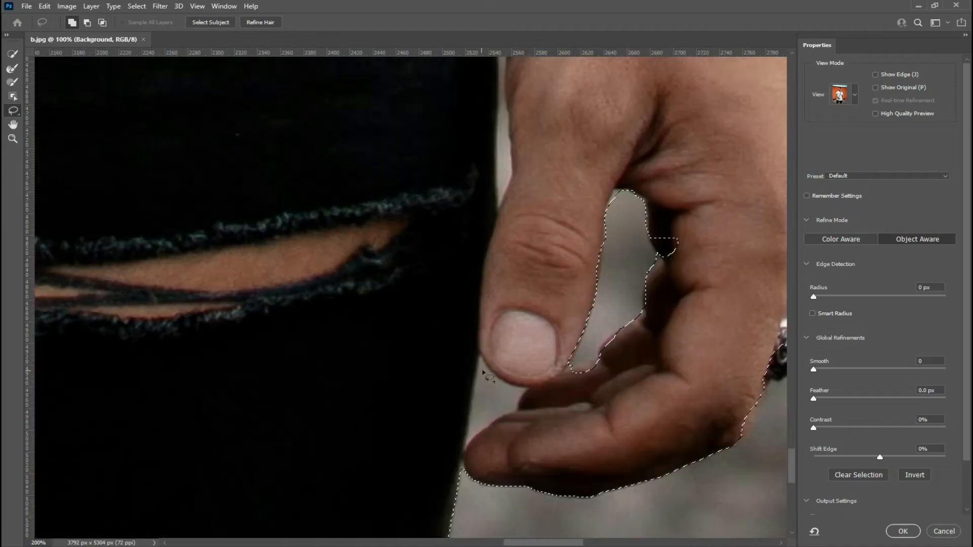
pyautogui.moveTo(489, 413); pyautogui.dragTo(492, 380)
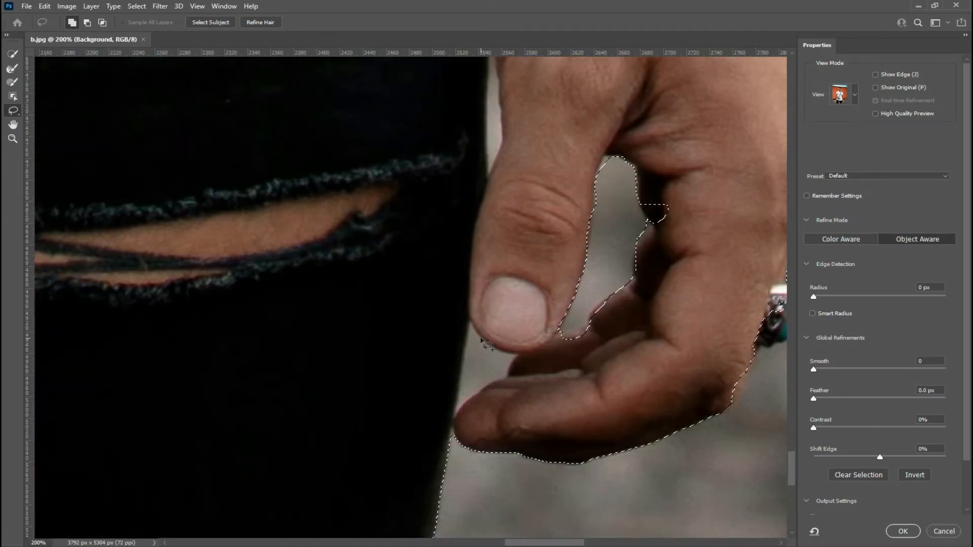
pyautogui.press('shift')
pyautogui.moveTo(470, 322)
pyautogui.mouseDown()
pyautogui.moveTo(493, 350)
pyautogui.moveTo(517, 354)
pyautogui.moveTo(454, 421)
pyautogui.moveTo(460, 379)
pyautogui.mouseUp()
pyautogui.moveTo(469, 338); pyautogui.dragTo(471, 322)
# Subtract the narrow background strip between the lowered hand and the trouser leg from the selection
pyautogui.moveTo(483, 159); pyautogui.dragTo(454, 349)
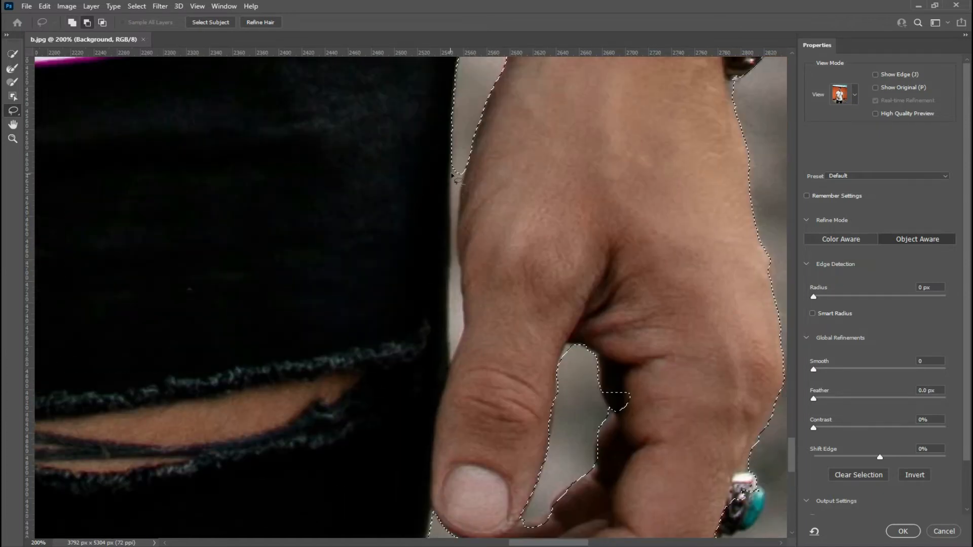
pyautogui.moveTo(452, 166); pyautogui.dragTo(449, 205)
pyautogui.moveTo(447, 271); pyautogui.dragTo(450, 357)
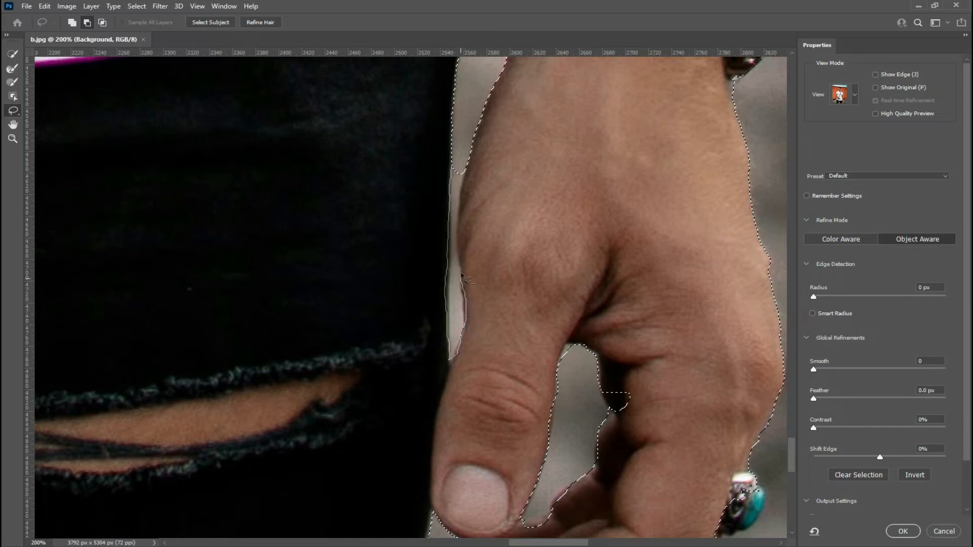
pyautogui.moveTo(462, 252)
pyautogui.mouseDown()
pyautogui.moveTo(470, 152)
pyautogui.moveTo(462, 131)
pyautogui.mouseUp()
# Refine the selection along the shirt edge beside the gap between torso and straight arm, adding the missed area with the Lasso
pyautogui.hotkey('ctrl', '-')
pyautogui.hotkey('ctrl', '-')
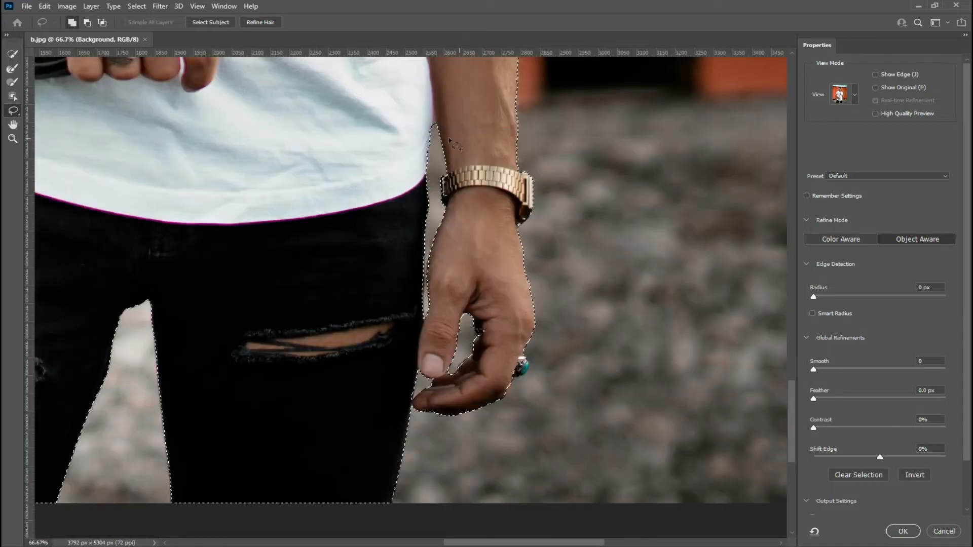
pyautogui.moveTo(410, 82); pyautogui.dragTo(424, 200)
pyautogui.moveTo(436, 146); pyautogui.dragTo(354, 192)
pyautogui.moveTo(415, 103); pyautogui.dragTo(413, 280)
pyautogui.press('shift')
pyautogui.moveTo(303, 375); pyautogui.dragTo(305, 325)
pyautogui.moveTo(313, 213)
pyautogui.mouseDown()
pyautogui.moveTo(339, 343)
pyautogui.moveTo(320, 335)
pyautogui.moveTo(318, 307)
pyautogui.moveTo(327, 347)
pyautogui.moveTo(319, 400)
pyautogui.moveTo(323, 346)
pyautogui.mouseUp()
pyautogui.press('shift')
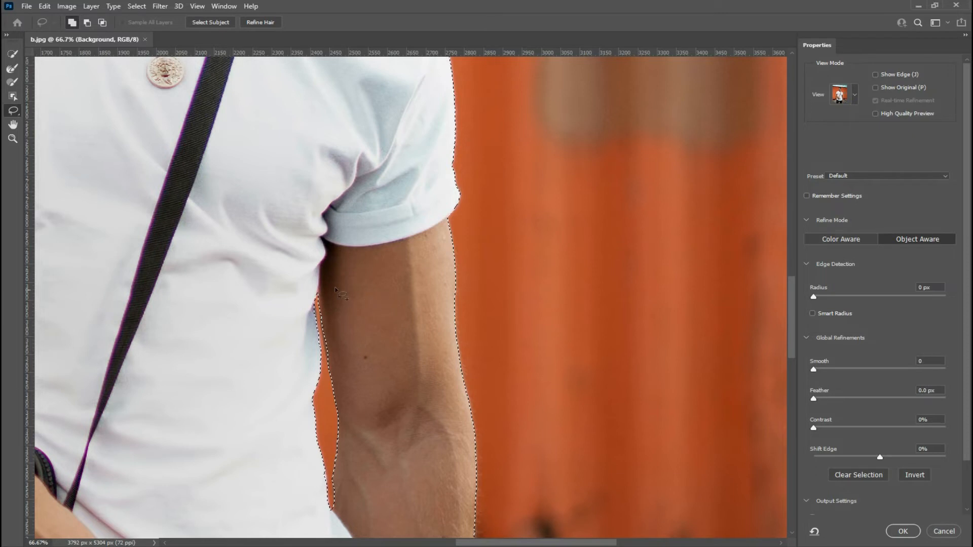
# Examine the selection outline around the head, shoulders, bent arm, shirt hem and trousers
pyautogui.moveTo(273, 202); pyautogui.dragTo(399, 362)
pyautogui.scroll(10, 399, 362)
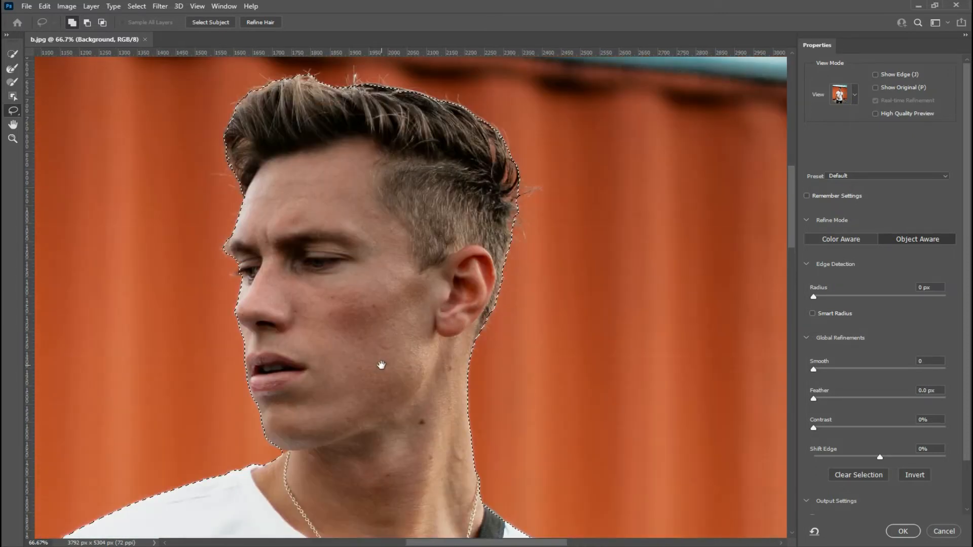
pyautogui.scroll(-5, 385, 375)
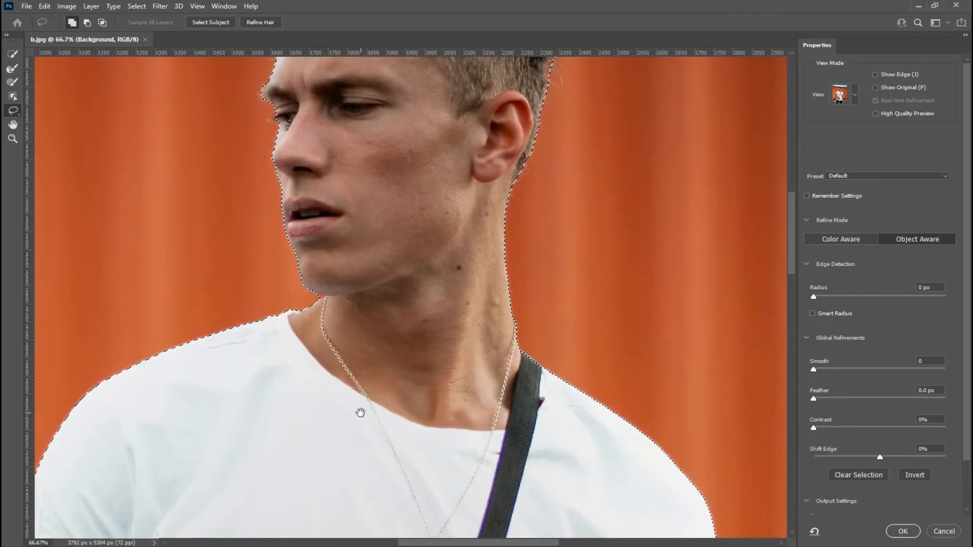
pyautogui.moveTo(315, 211); pyautogui.dragTo(394, 372)
pyautogui.hotkey('ctrl', '+')
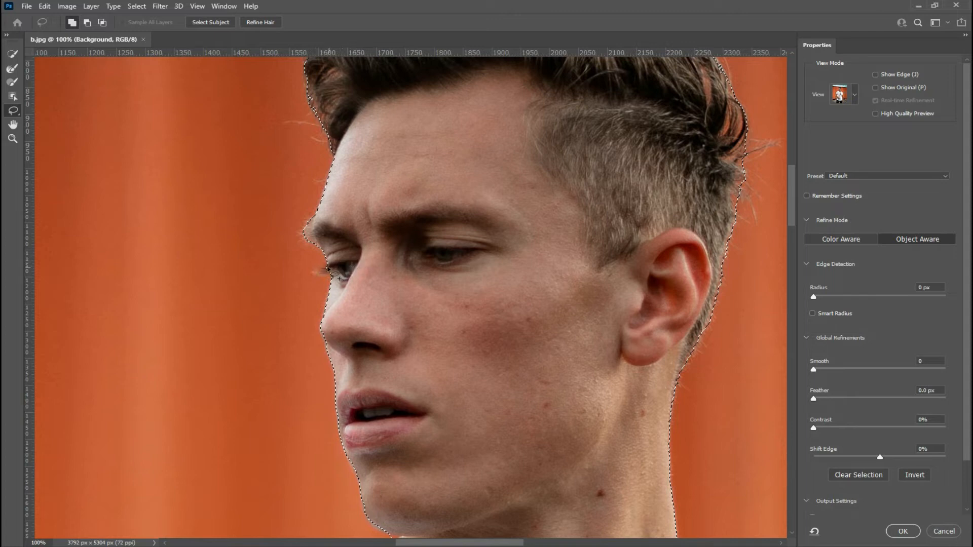
pyautogui.moveTo(314, 278); pyautogui.dragTo(312, 273)
pyautogui.moveTo(241, 427); pyautogui.dragTo(294, 291)
pyautogui.moveTo(187, 477); pyautogui.dragTo(252, 316)
pyautogui.moveTo(207, 507); pyautogui.dragTo(256, 350)
pyautogui.moveTo(243, 513); pyautogui.dragTo(232, 201)
pyautogui.moveTo(296, 477); pyautogui.dragTo(259, 335)
pyautogui.moveTo(293, 389); pyautogui.dragTo(248, 267)
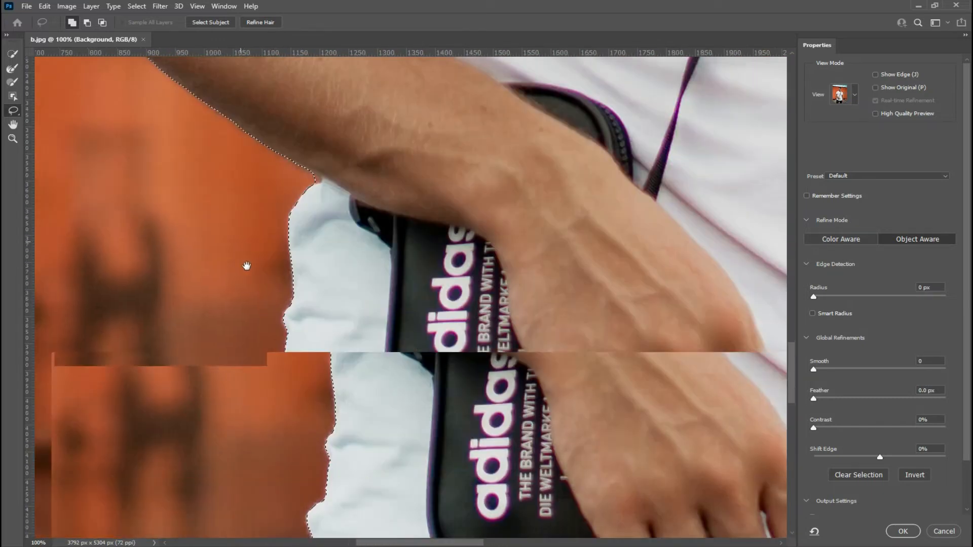
pyautogui.moveTo(267, 319); pyautogui.dragTo(247, 252)
pyautogui.moveTo(251, 384); pyautogui.dragTo(253, 285)
pyautogui.moveTo(220, 432); pyautogui.dragTo(252, 286)
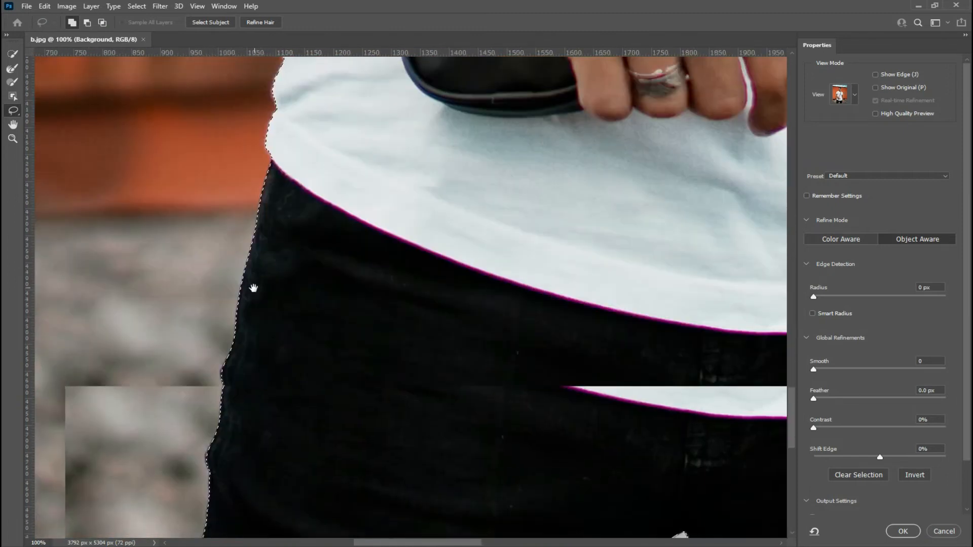
pyautogui.moveTo(246, 377); pyautogui.dragTo(256, 321)
pyautogui.moveTo(261, 416); pyautogui.dragTo(209, 362)
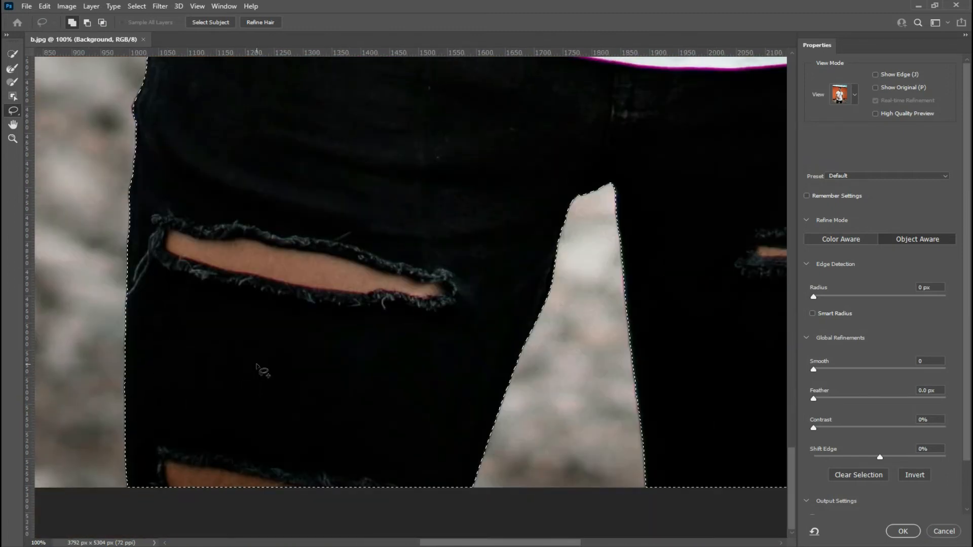
# Feather the selection edge by 2.1 px and output the result as a layer mask
pyautogui.hotkey('ctrl', '-')
pyautogui.hotkey('ctrl', '-')
pyautogui.hotkey('ctrl', '-')
pyautogui.hotkey('ctrl', '-')
pyautogui.hotkey('ctrl', '-')
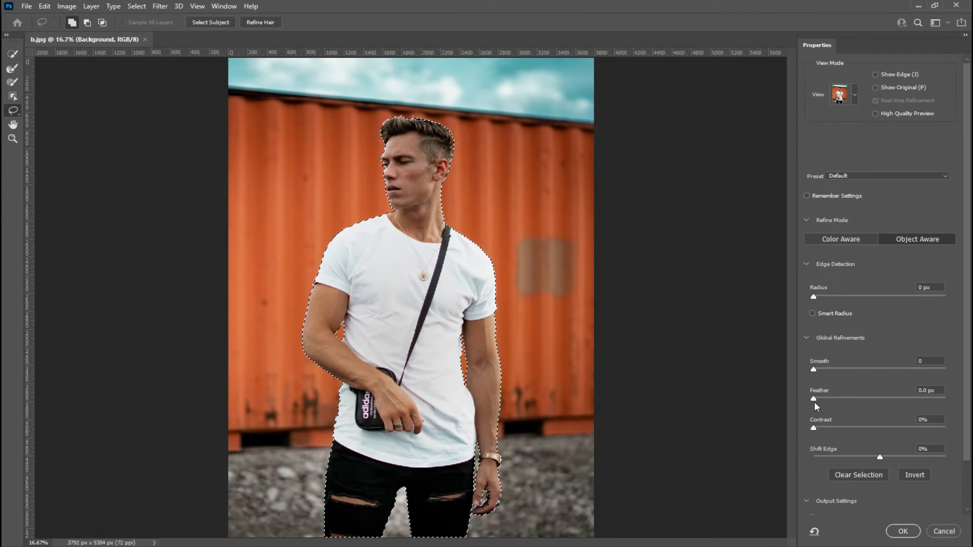
pyautogui.moveTo(817, 401); pyautogui.dragTo(830, 400)
pyautogui.moveTo(830, 400); pyautogui.dragTo(829, 400)
pyautogui.moveTo(965, 338); pyautogui.dragTo(963, 433)
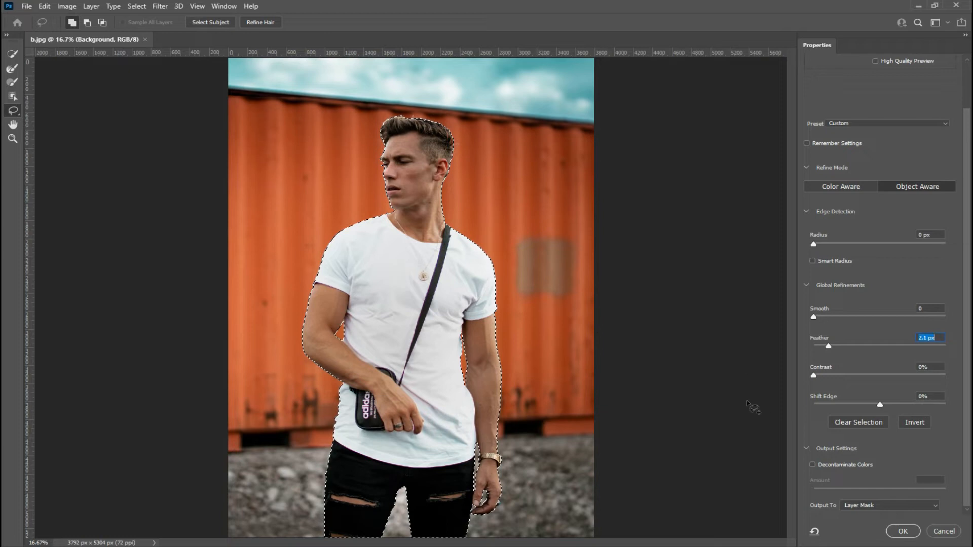
pyautogui.click(903, 532)
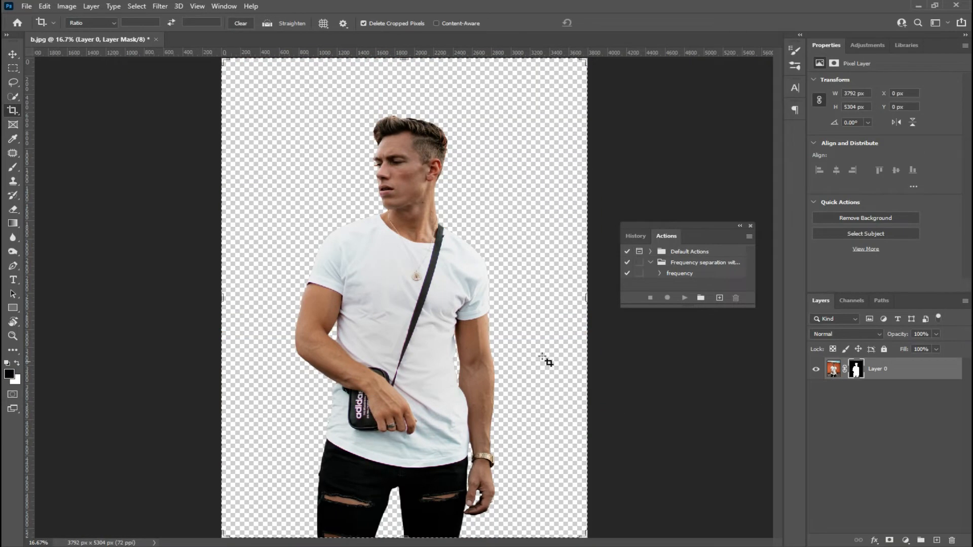
# Draw a tan-filled rectangle about 4344 × 5808 px covering the whole canvas and move its layer beneath the cut-out man
pyautogui.hotkey('ctrl', '-')
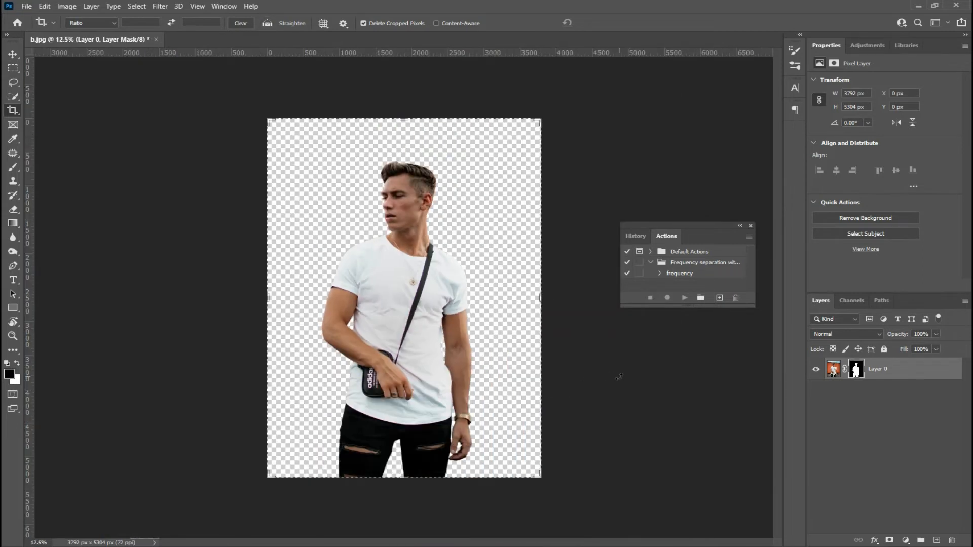
pyautogui.press('Escape')
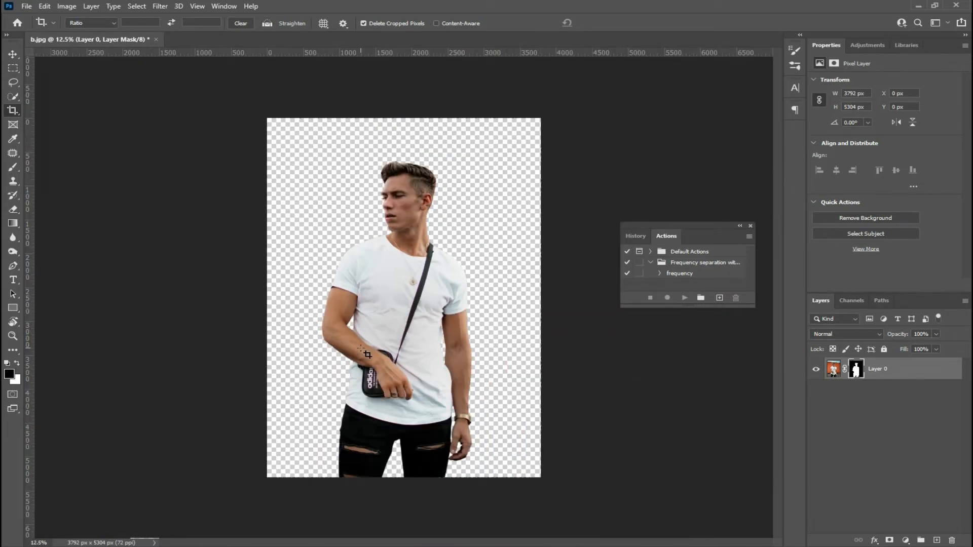
pyautogui.click(14, 311)
pyautogui.click(47, 308)
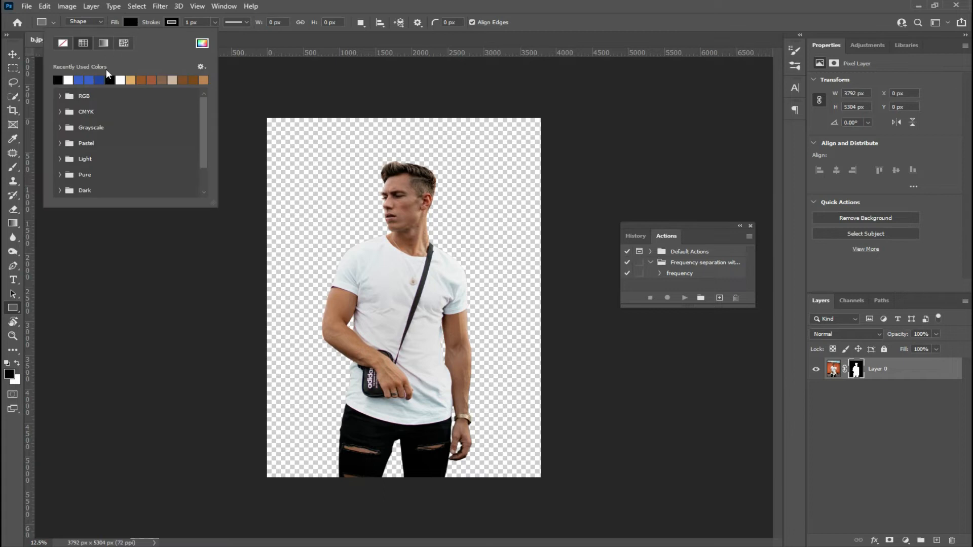
pyautogui.click(133, 79)
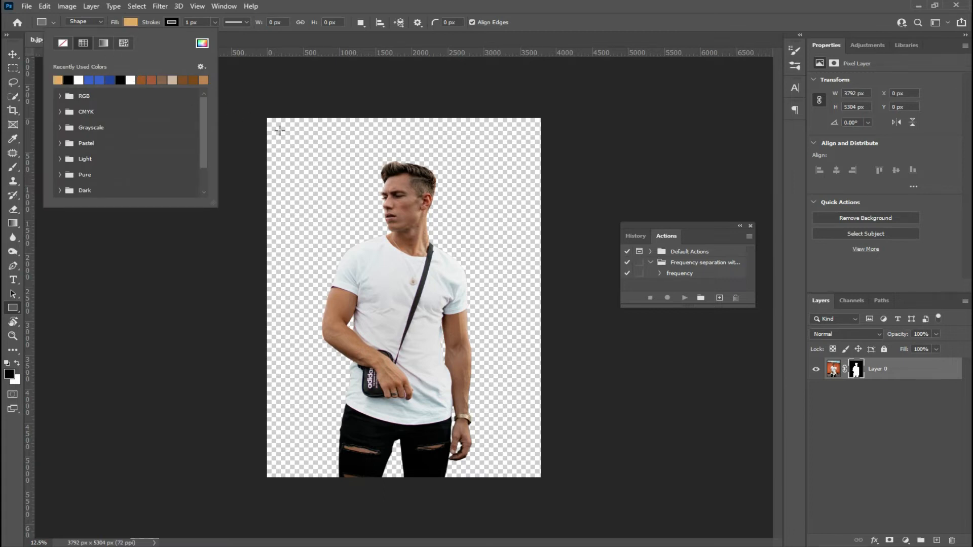
pyautogui.moveTo(255, 105); pyautogui.dragTo(569, 498)
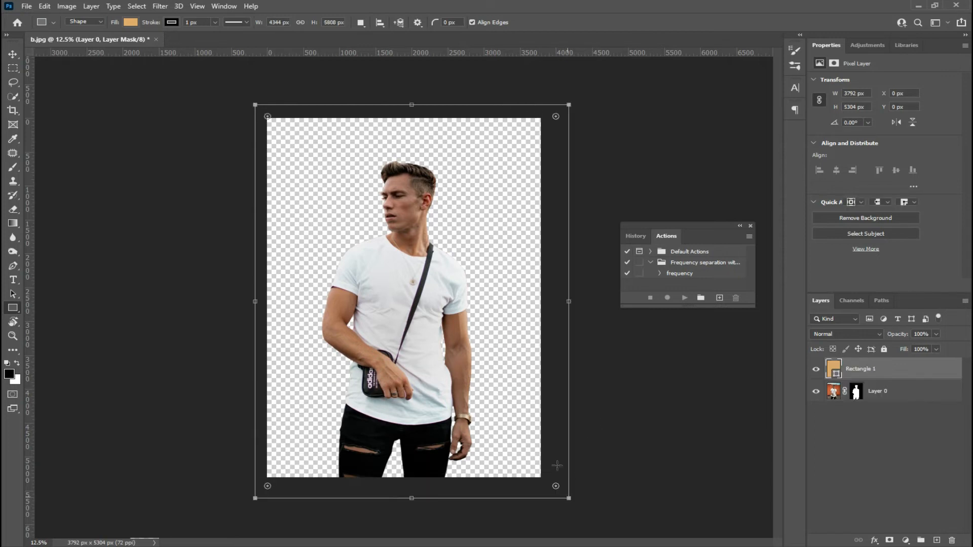
pyautogui.moveTo(885, 374)
pyautogui.mouseDown()
pyautogui.moveTo(888, 402)
pyautogui.moveTo(885, 372)
pyautogui.mouseUp()
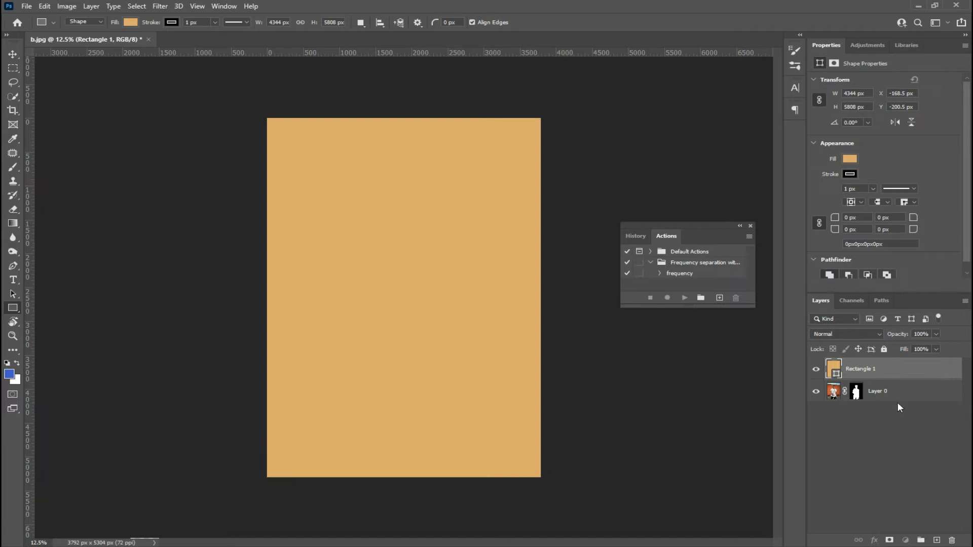
pyautogui.moveTo(897, 371); pyautogui.dragTo(905, 410)
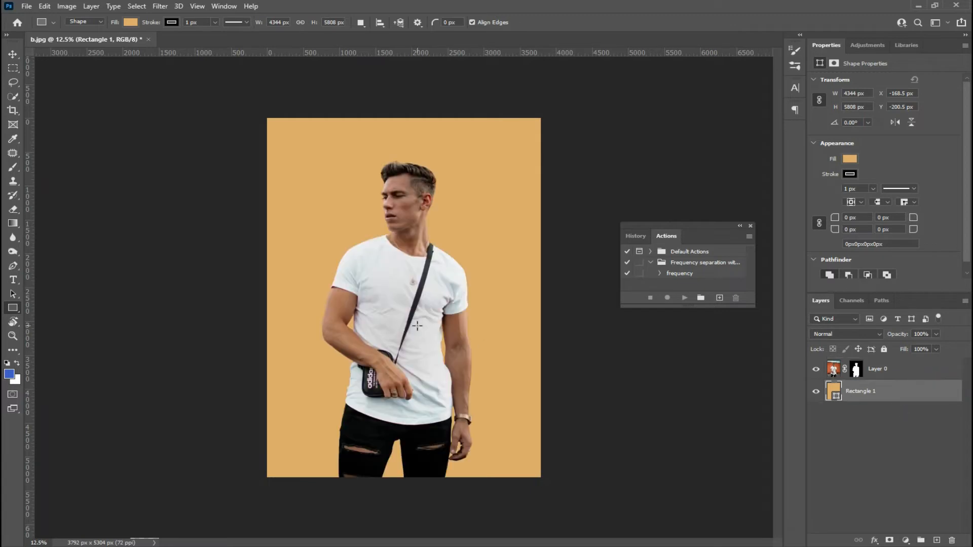
# Change the background rectangle's fill to the bright orange web color ff6600
pyautogui.scroll(1, 427, 318)
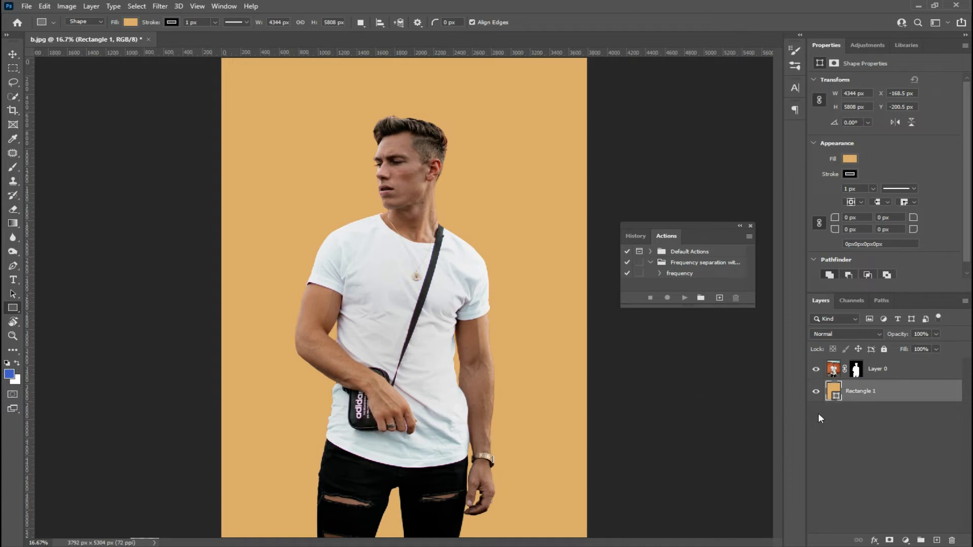
pyautogui.doubleClick(837, 394)
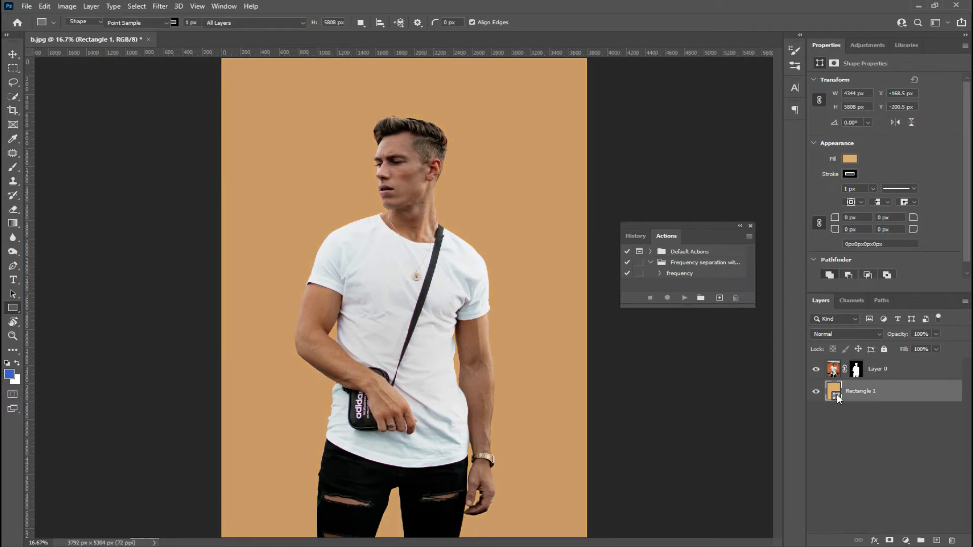
pyautogui.moveTo(790, 222)
pyautogui.mouseDown()
pyautogui.moveTo(771, 204)
pyautogui.moveTo(759, 246)
pyautogui.mouseUp()
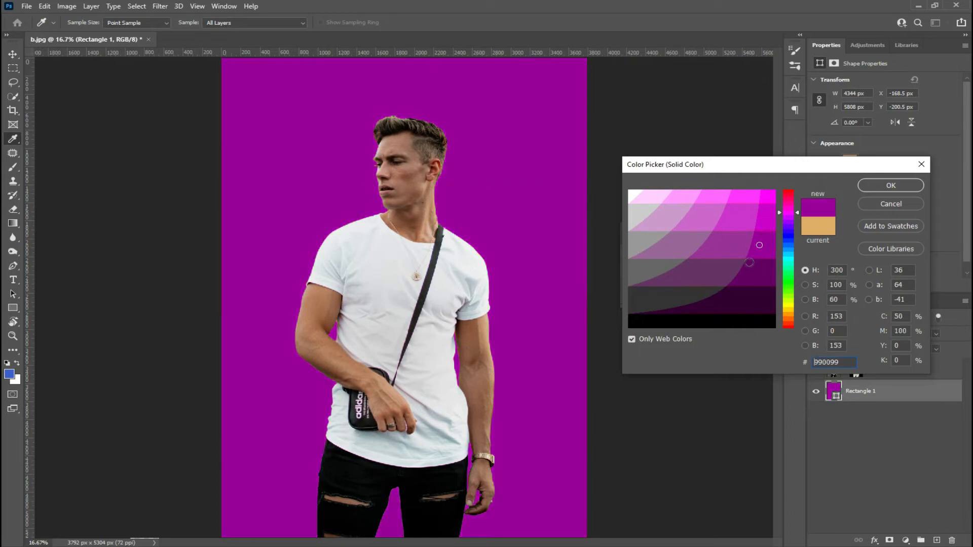
pyautogui.moveTo(785, 329); pyautogui.dragTo(788, 316)
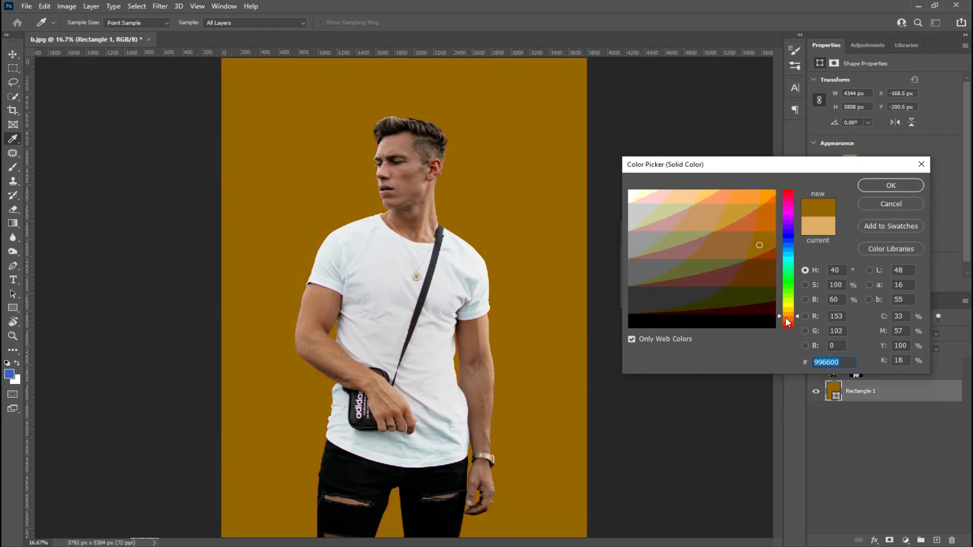
pyautogui.moveTo(759, 198); pyautogui.dragTo(776, 208)
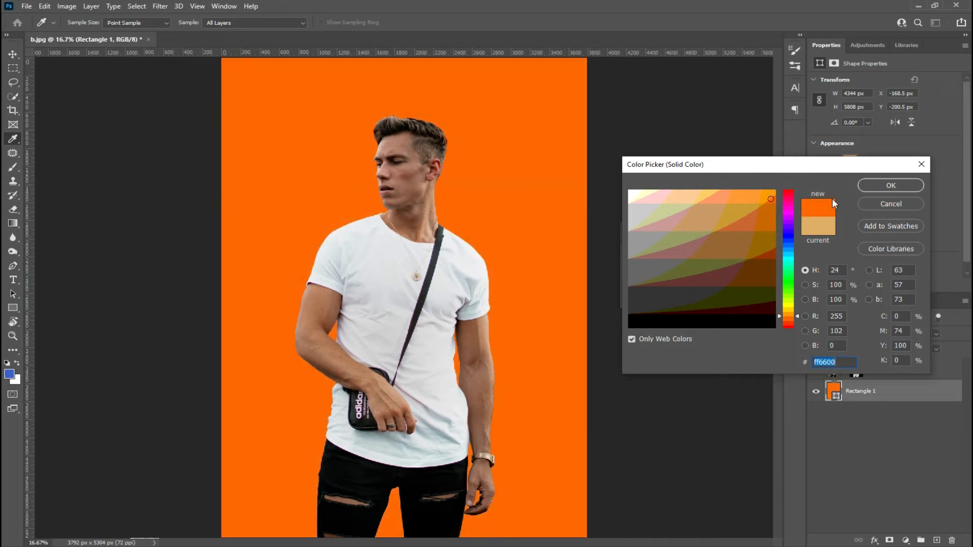
pyautogui.click(891, 185)
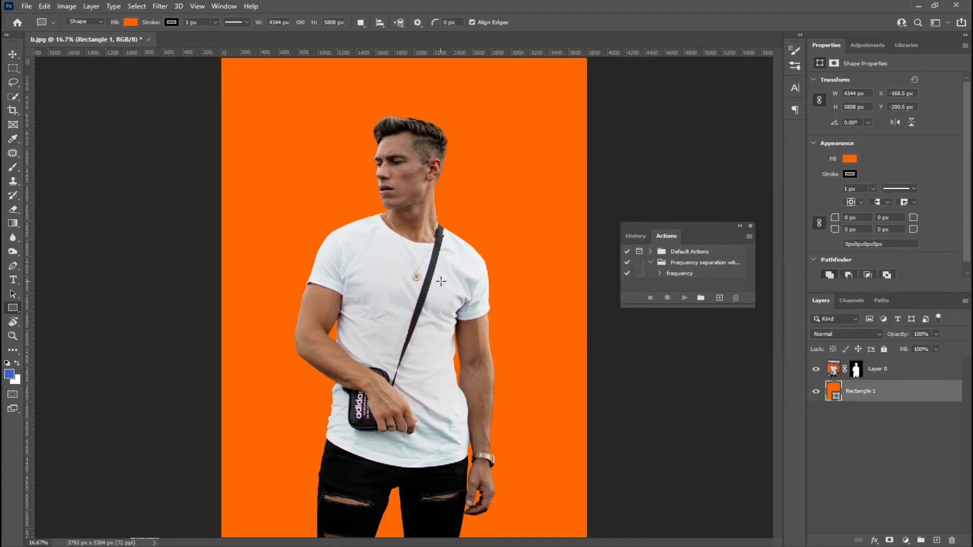
pyautogui.hotkey('ctrl', '-')
pyautogui.hotkey('ctrl', '+')
pyautogui.hotkey('ctrl', '+')
pyautogui.press('g')
pyautogui.hotkey('ctrl', '-')
pyautogui.hotkey('ctrl', '-')
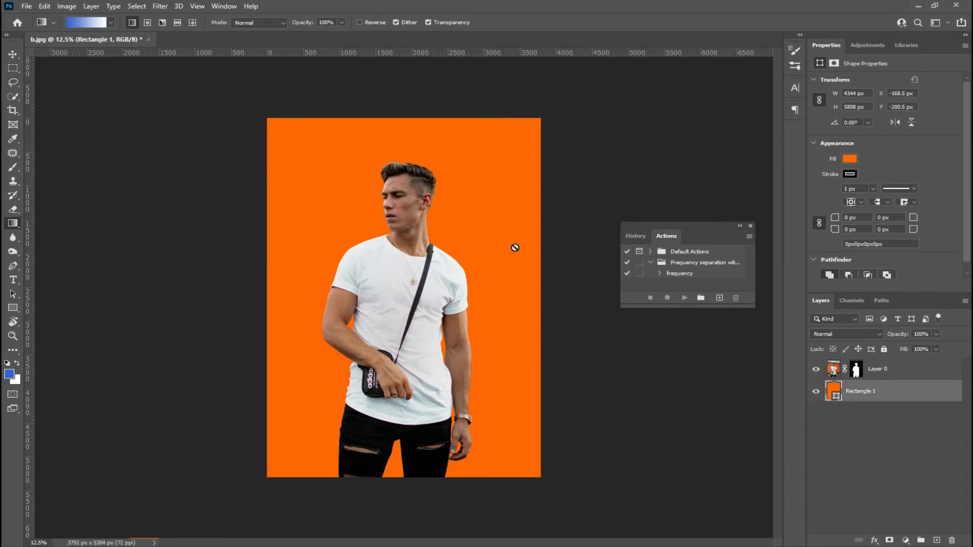
# Open the Camera Raw Filter on the orange rectangle layer, converting the layer to a smart object
pyautogui.click(160, 8)
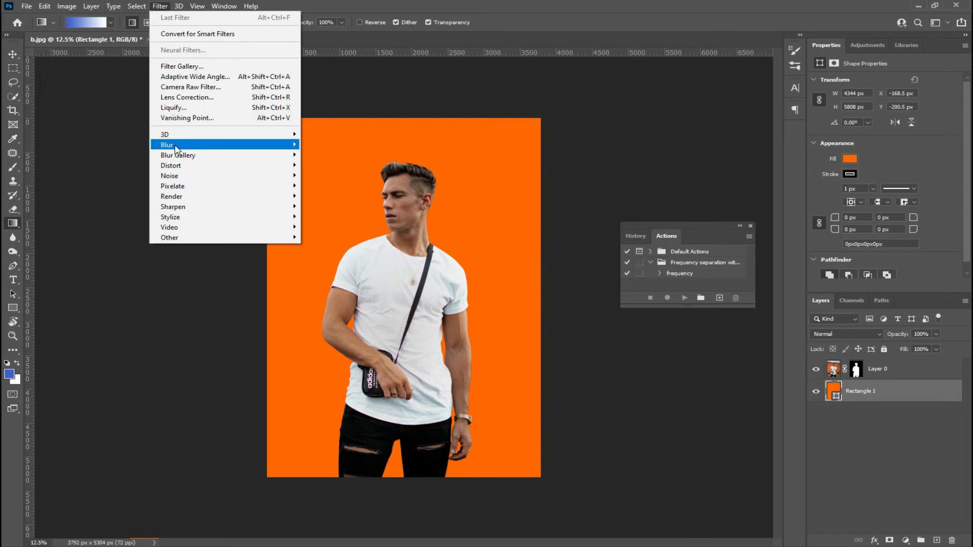
pyautogui.click(177, 91)
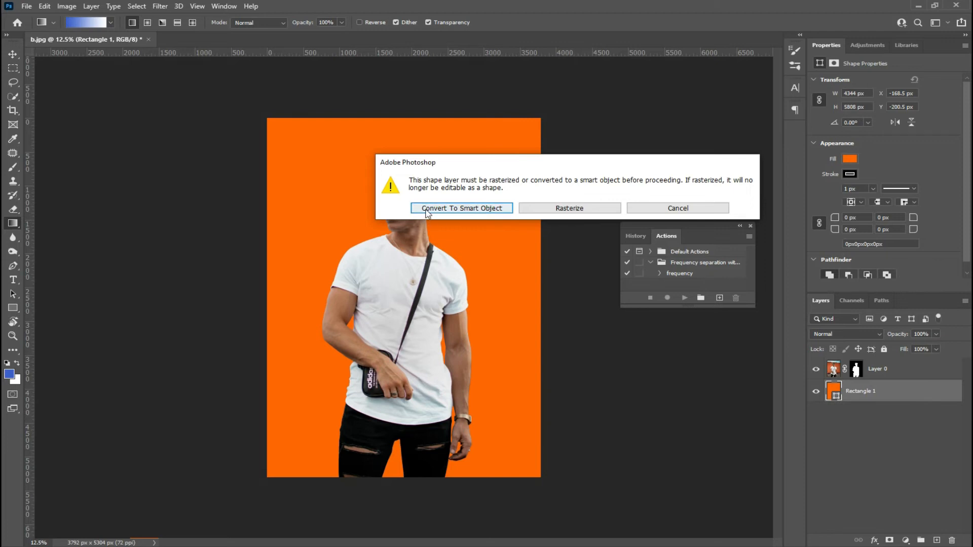
pyautogui.click(478, 212)
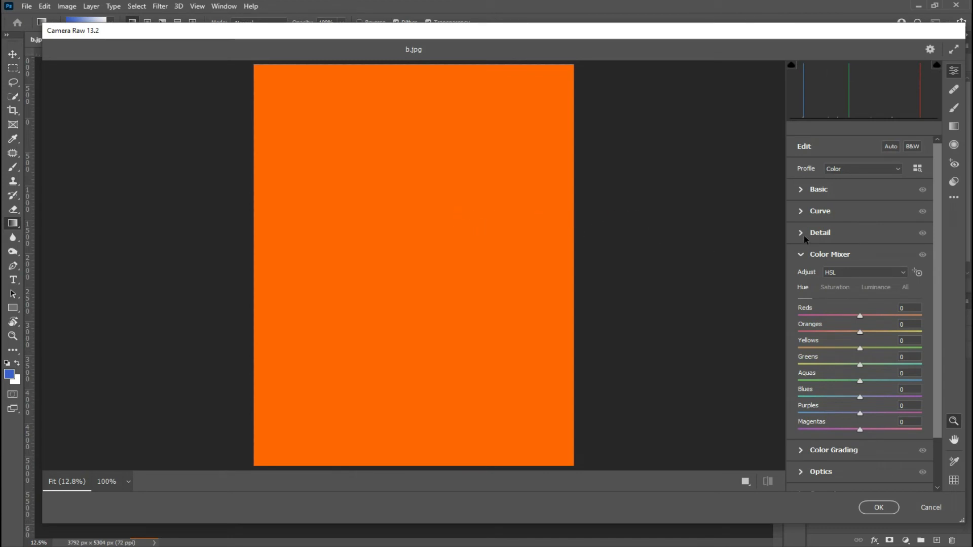
# Apply Camera Raw effects to the orange background with grain 89, grain size 90 and vignetting -62
pyautogui.scroll(-3, 847, 244)
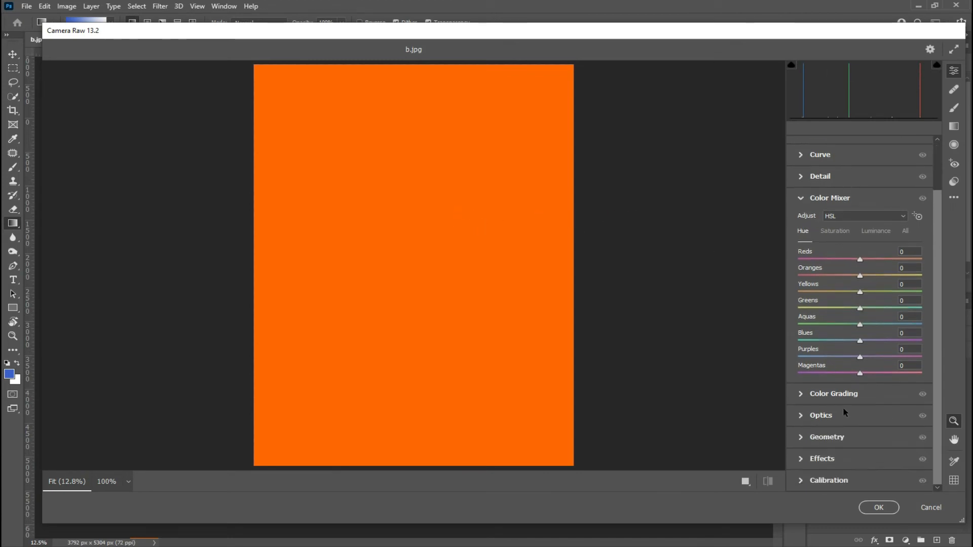
pyautogui.click(801, 459)
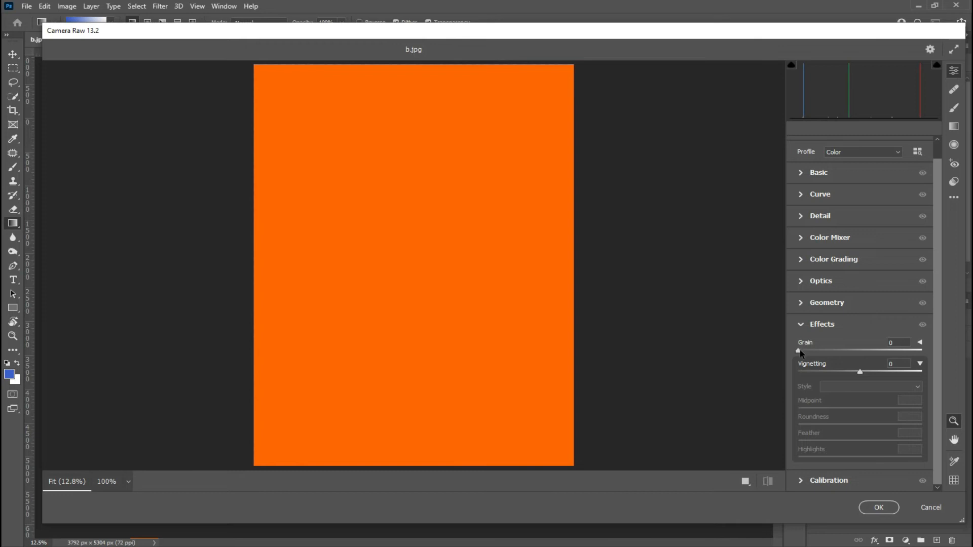
pyautogui.moveTo(800, 354); pyautogui.dragTo(879, 355)
pyautogui.click(920, 343)
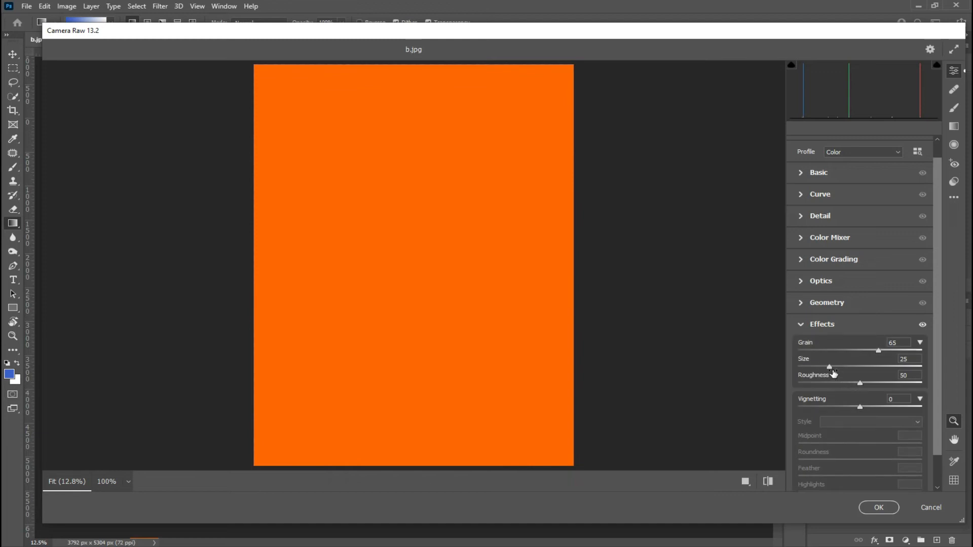
pyautogui.moveTo(830, 368); pyautogui.dragTo(853, 371)
pyautogui.click(559, 354)
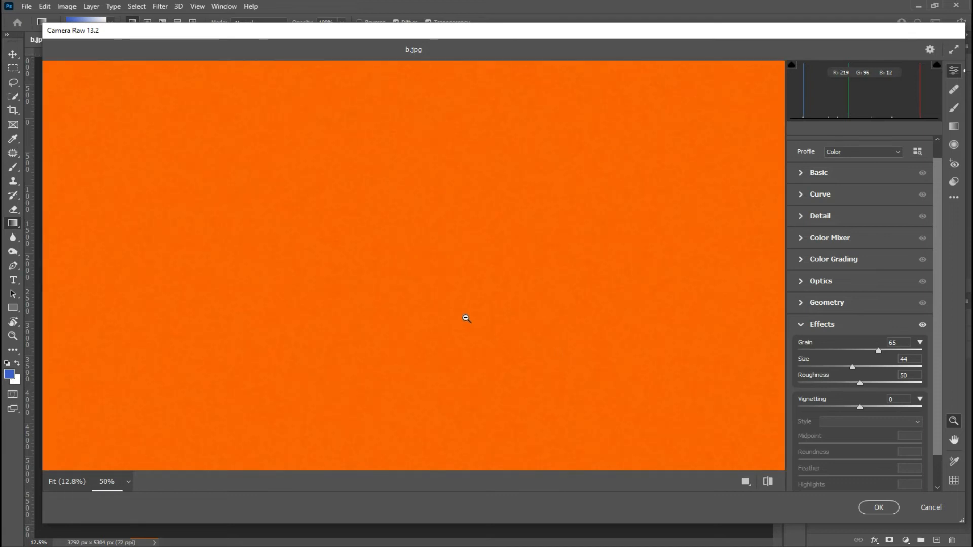
pyautogui.moveTo(880, 352); pyautogui.dragTo(908, 351)
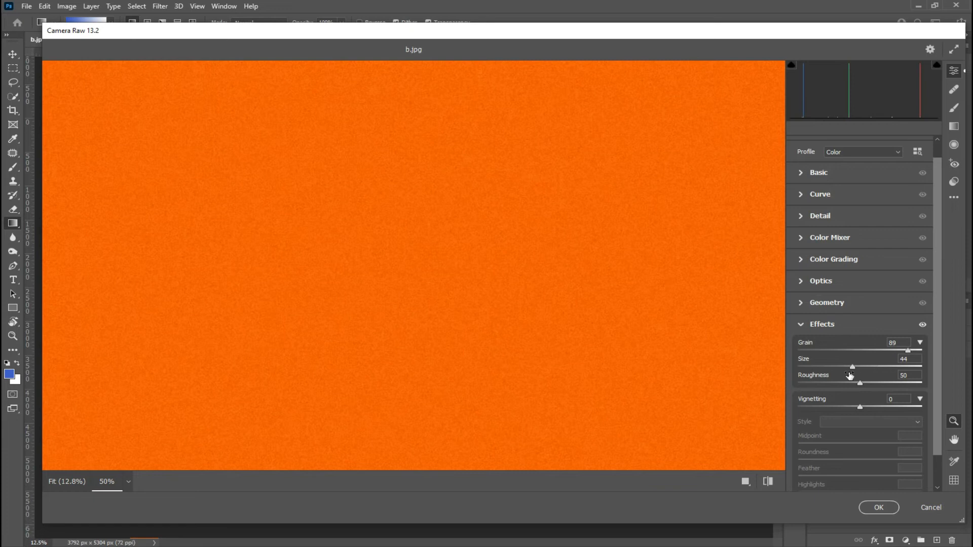
pyautogui.moveTo(853, 367); pyautogui.dragTo(911, 370)
pyautogui.moveTo(857, 408); pyautogui.dragTo(821, 410)
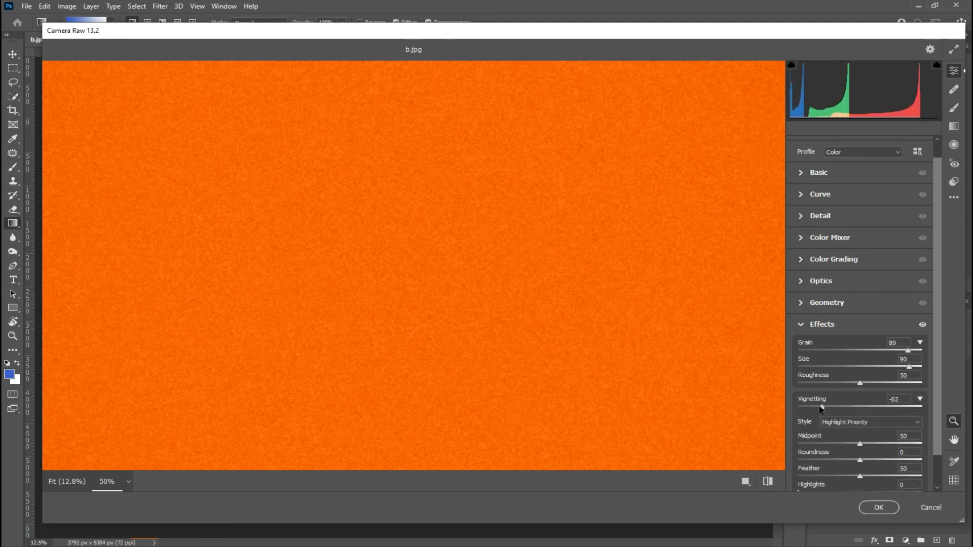
pyautogui.click(877, 507)
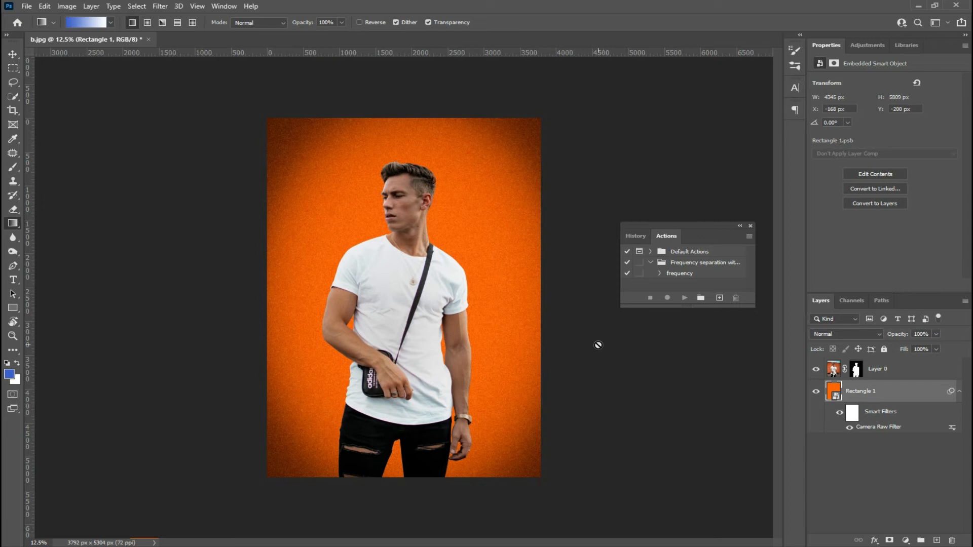
pyautogui.hotkey('ctrl', '+')
pyautogui.hotkey('ctrl', '+')
pyautogui.hotkey('ctrl', '-')
pyautogui.hotkey('ctrl', '+')
pyautogui.hotkey('ctrl', '-')
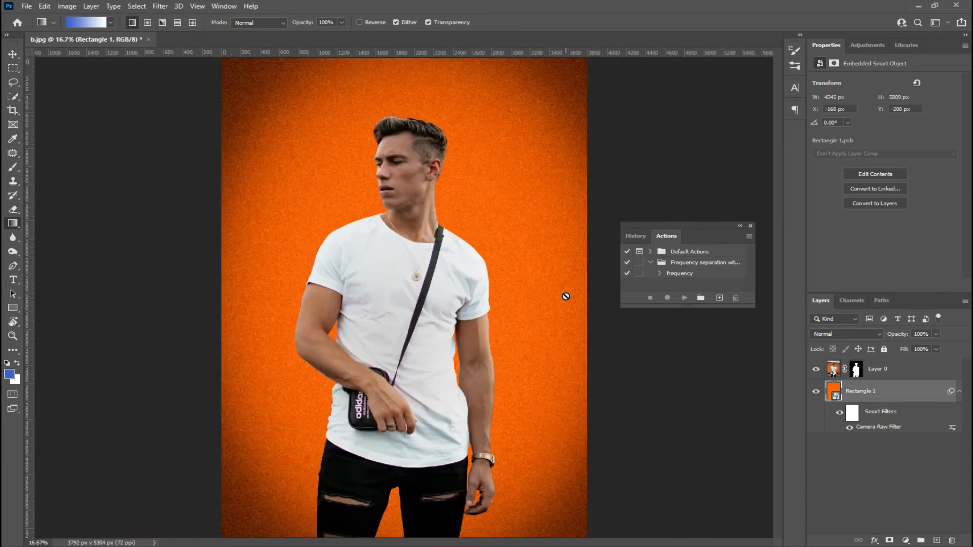
pyautogui.hotkey('ctrl', '+')
pyautogui.hotkey('ctrl', '-')
# Add a Curves adjustment above the man's layer with a highlight point at input 196, output 190 and a shadow point at input 73, output 61
pyautogui.click(892, 370)
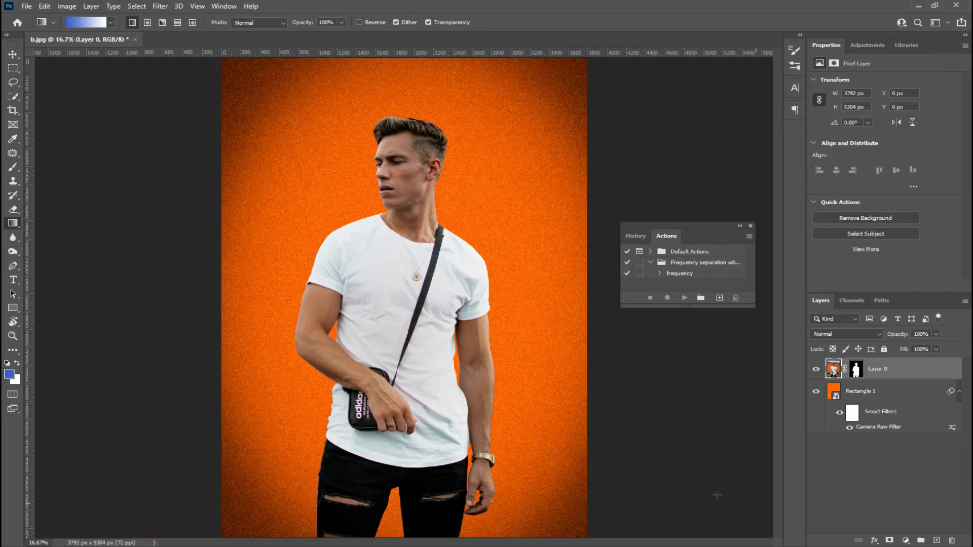
pyautogui.click(906, 541)
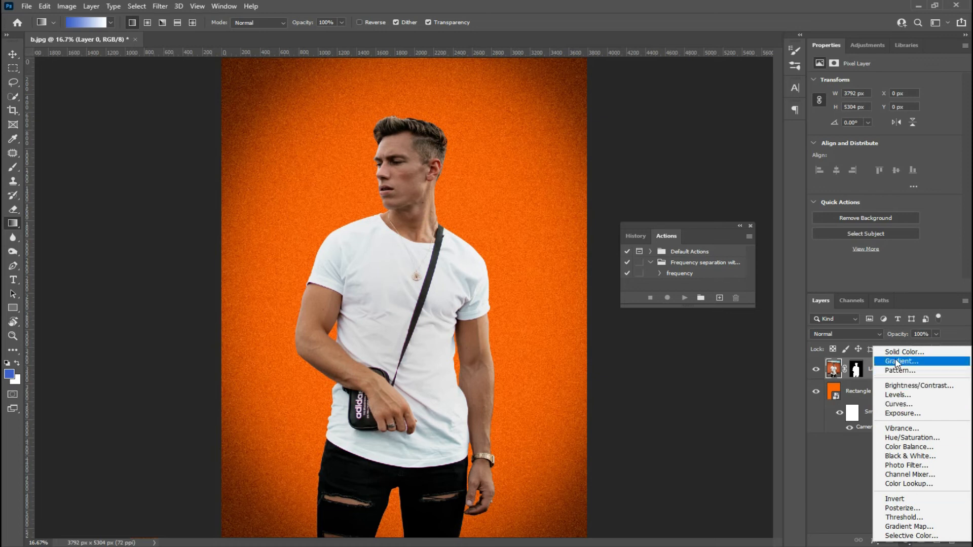
pyautogui.click(908, 409)
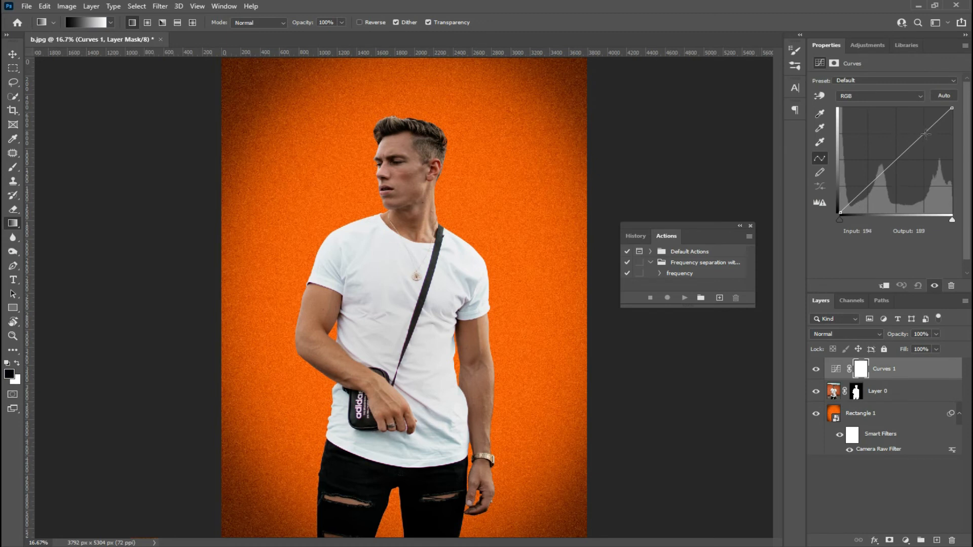
pyautogui.moveTo(925, 134); pyautogui.dragTo(926, 134)
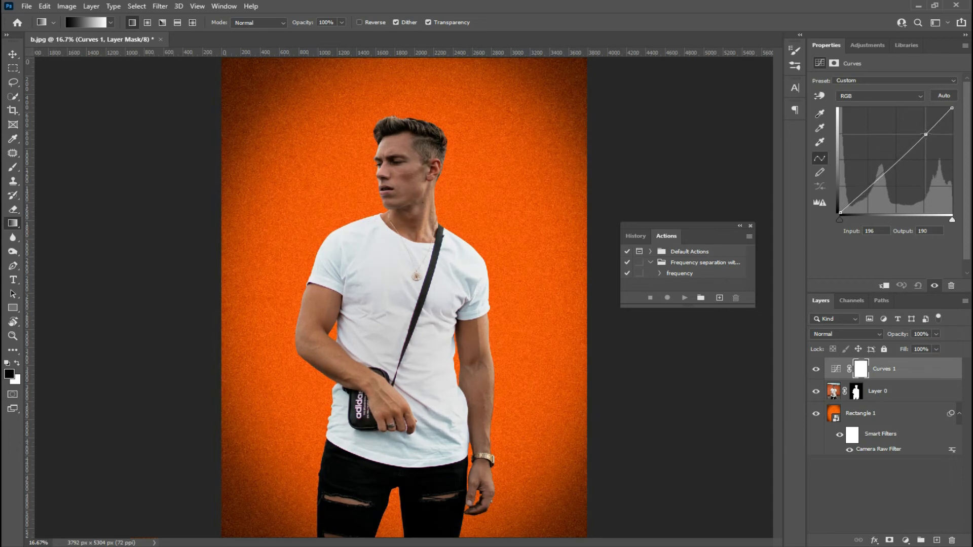
pyautogui.click(871, 183)
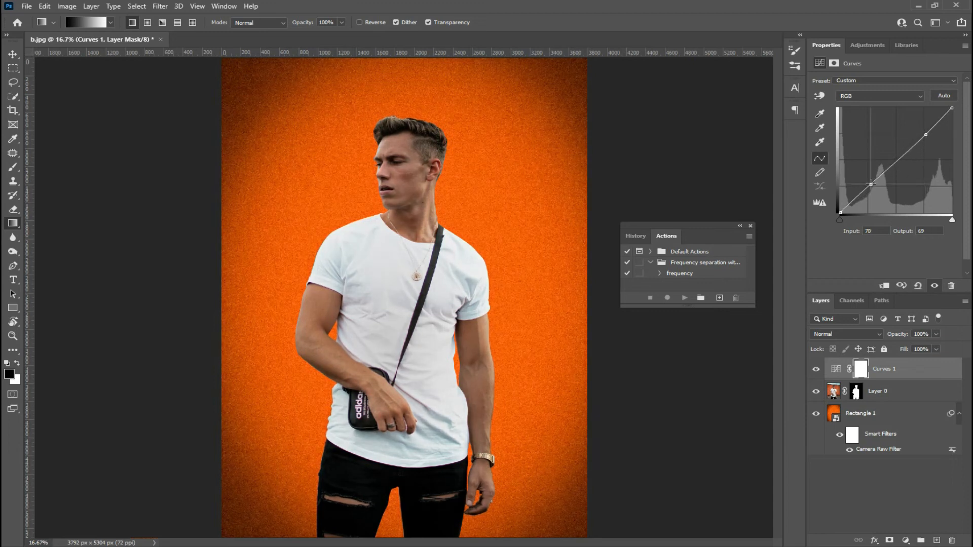
pyautogui.moveTo(871, 184); pyautogui.dragTo(872, 188)
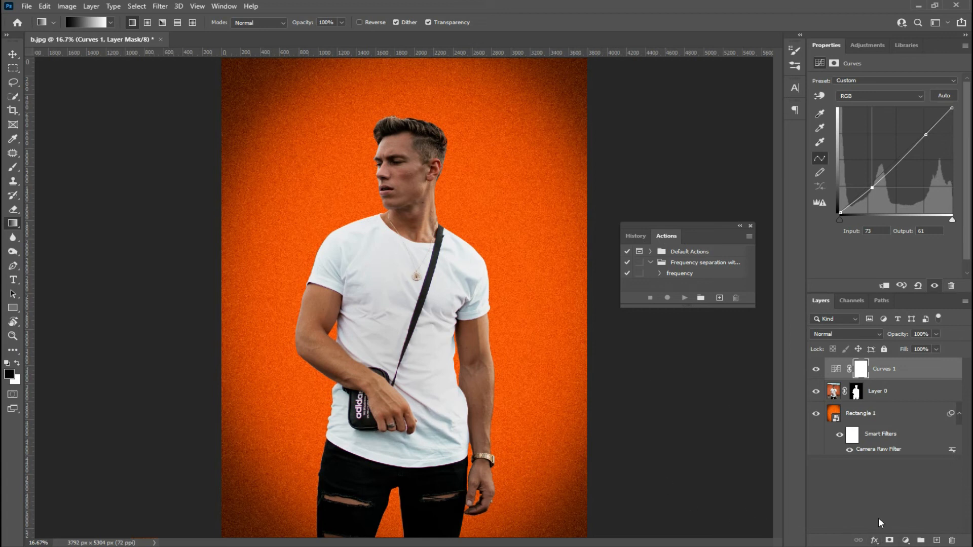
# Add a Color Balance adjustment with the midtones at +24 toward red and -16 toward yellow
pyautogui.click(906, 540)
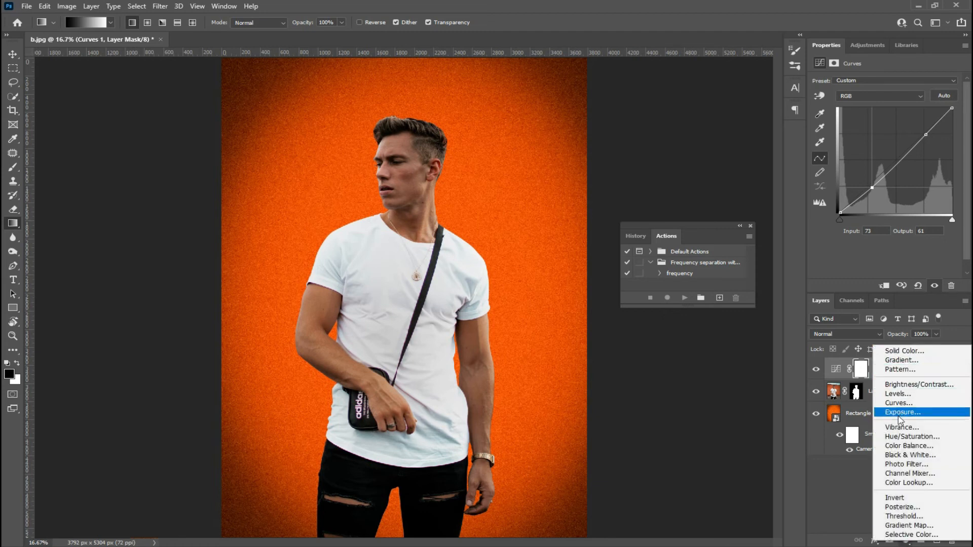
pyautogui.click(906, 446)
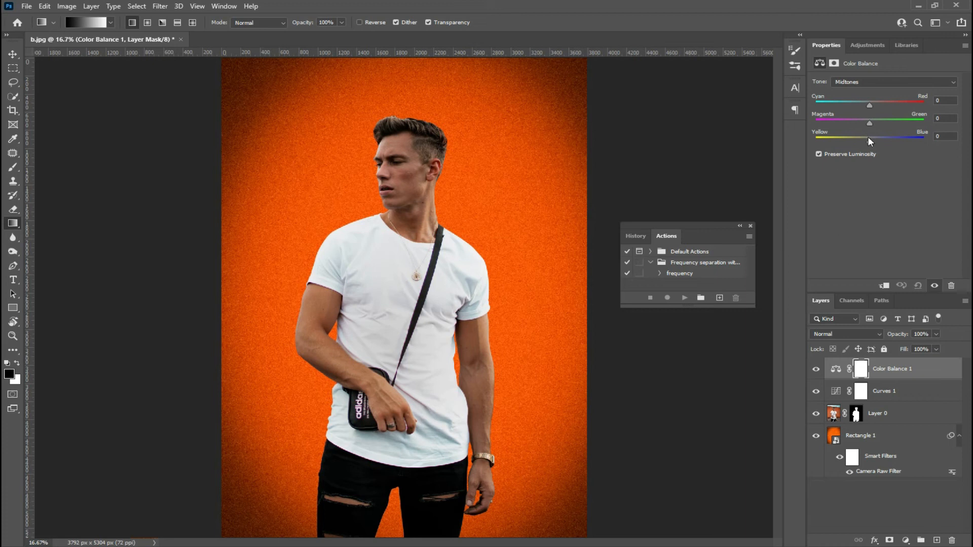
pyautogui.moveTo(869, 106); pyautogui.dragTo(872, 106)
pyautogui.moveTo(863, 141); pyautogui.dragTo(861, 142)
# Examine the man's skin tones and cut-out edges against the graded orange background
pyautogui.hotkey('ctrl', '+')
pyautogui.hotkey('ctrl', '-')
pyautogui.hotkey('ctrl', '-')
pyautogui.hotkey('ctrl', '+')
pyautogui.hotkey('ctrl', '-')
pyautogui.hotkey('ctrl', '+')
pyautogui.hotkey('ctrl', '-')
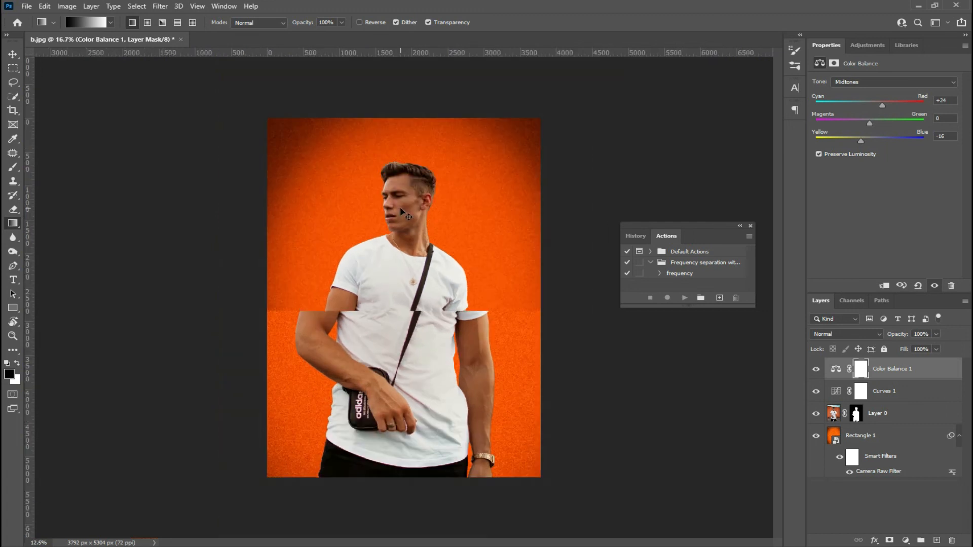
pyautogui.hotkey('ctrl', '+')
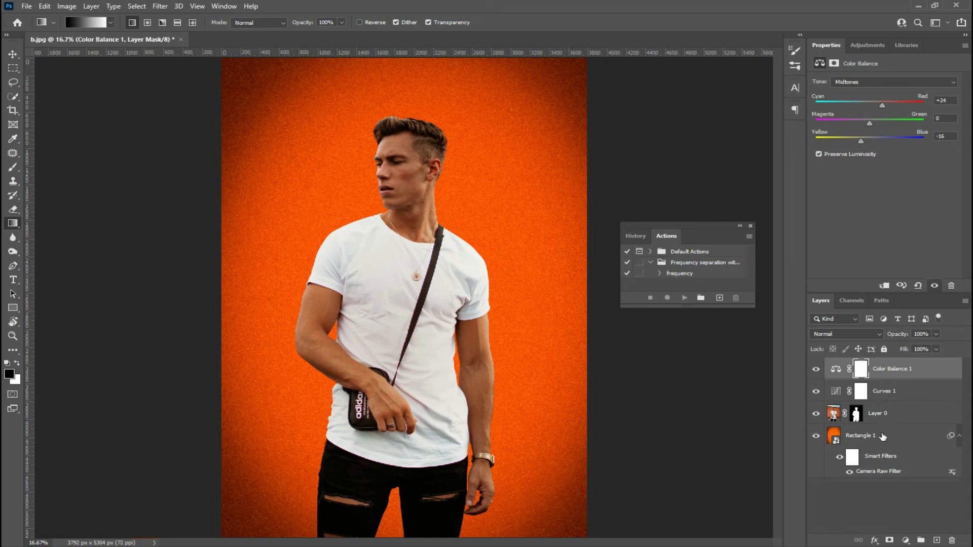
# Apply a Gaussian Blur with a radius of 2.4 pixels to the orange Rectangle 1 background layer
pyautogui.click(882, 437)
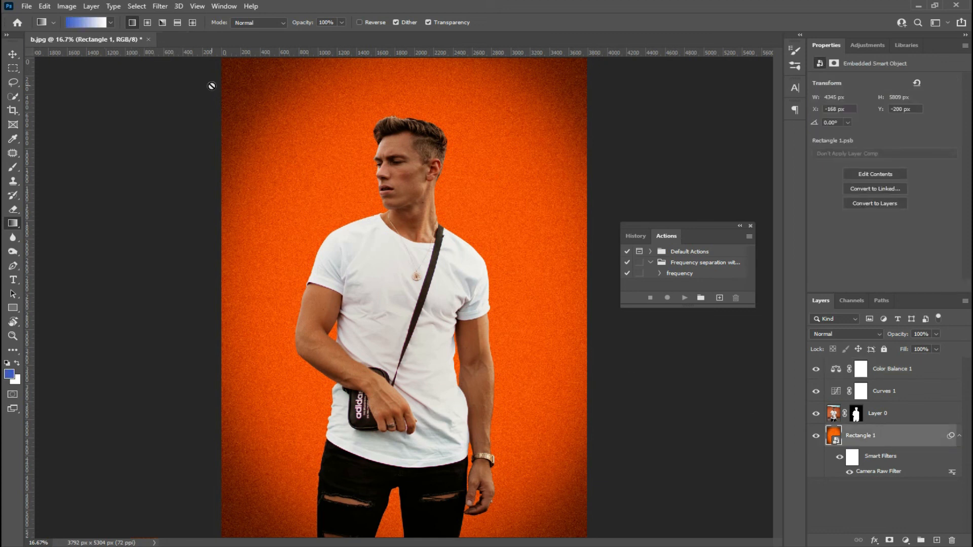
pyautogui.click(161, 7)
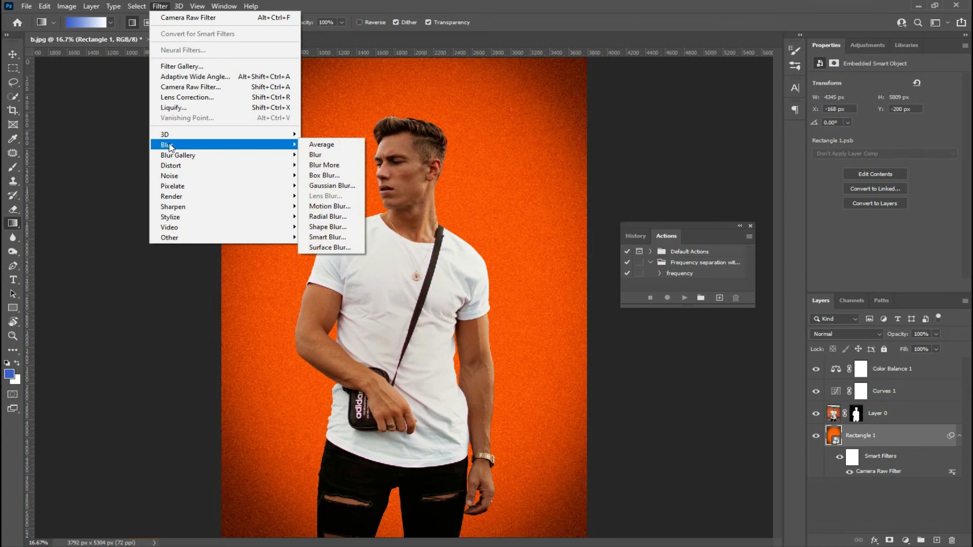
pyautogui.moveTo(144, 6)
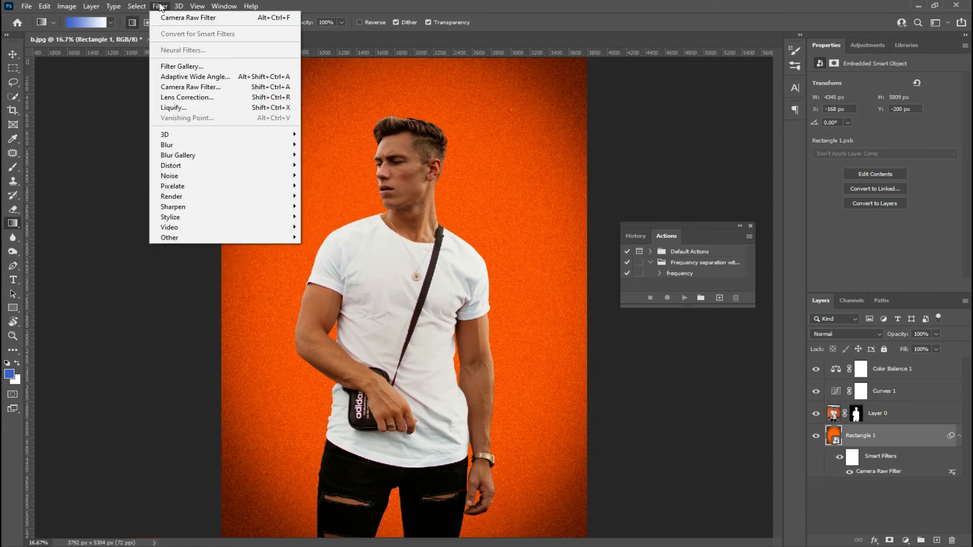
pyautogui.moveTo(177, 146)
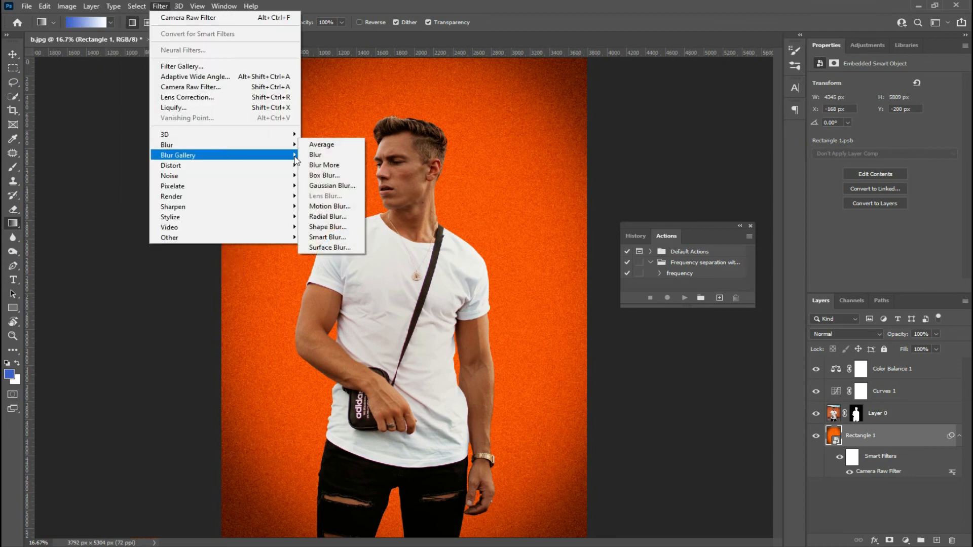
pyautogui.click(315, 186)
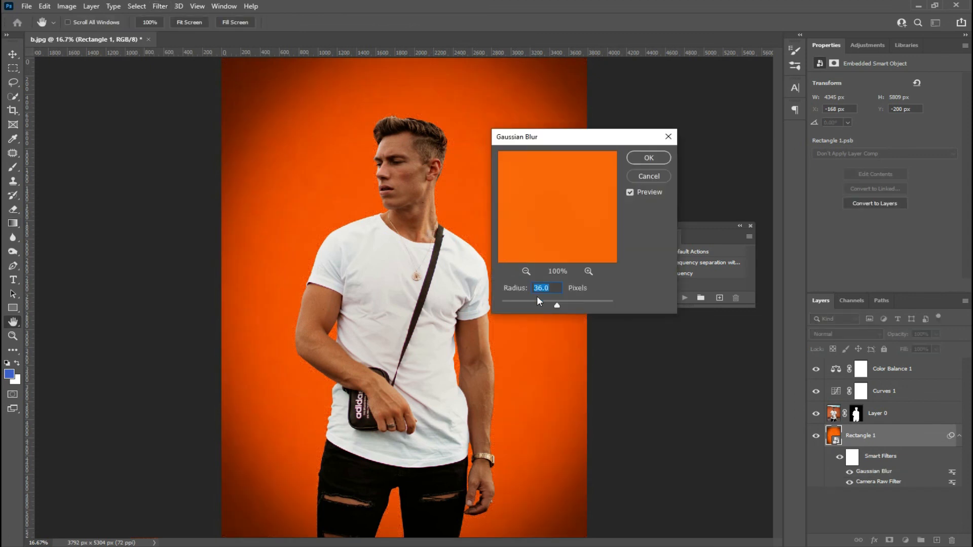
pyautogui.moveTo(557, 306); pyautogui.dragTo(513, 306)
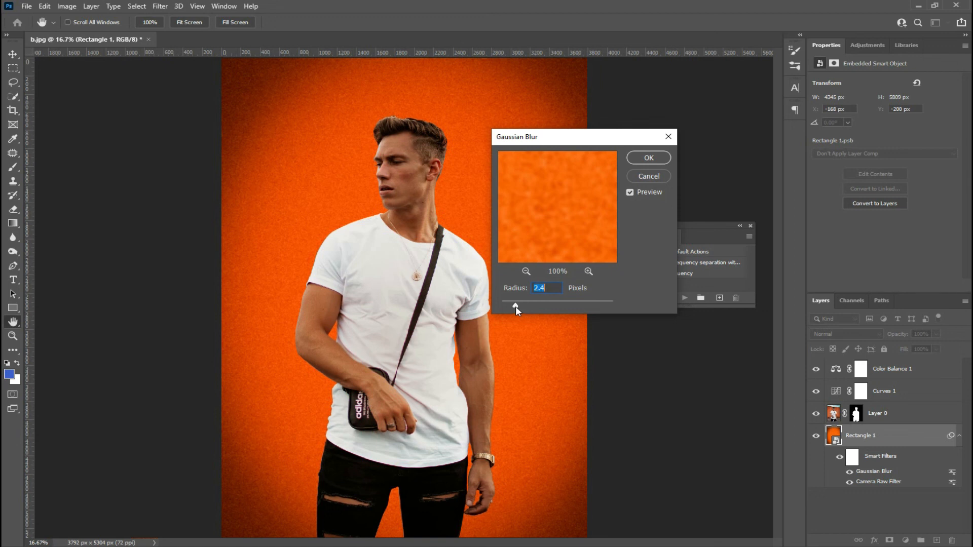
pyautogui.click(655, 161)
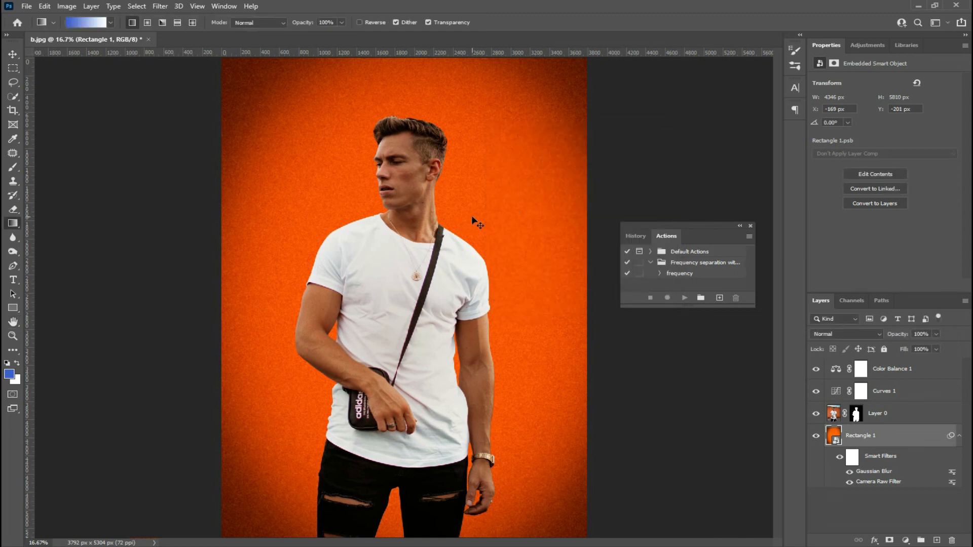
# Examine the softened background grain around the man, both close up and across the whole composite
pyautogui.hotkey('ctrl', '-')
pyautogui.hotkey('ctrl', '-')
pyautogui.hotkey('ctrl', '+')
pyautogui.hotkey('ctrl', '+')
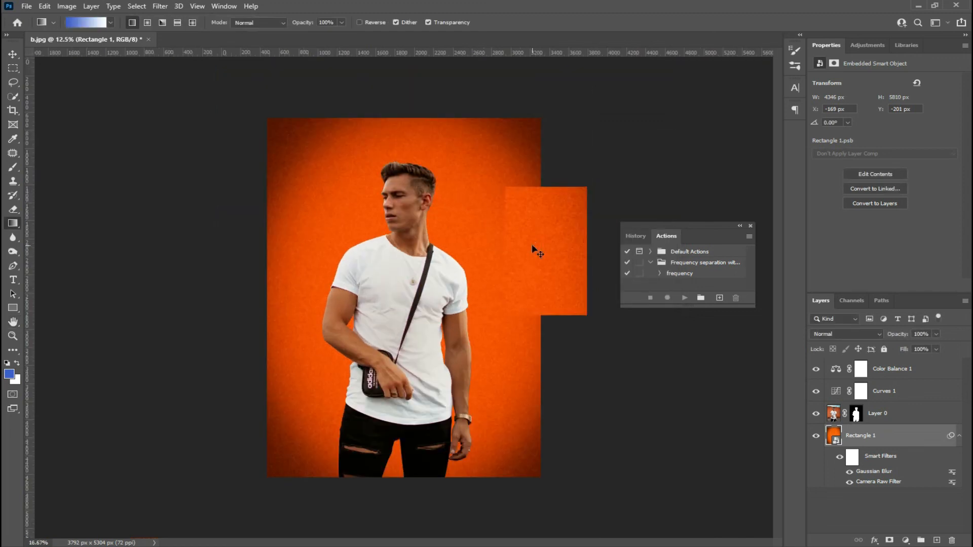
pyautogui.hotkey('ctrl', '+')
pyautogui.hotkey('ctrl', '-')
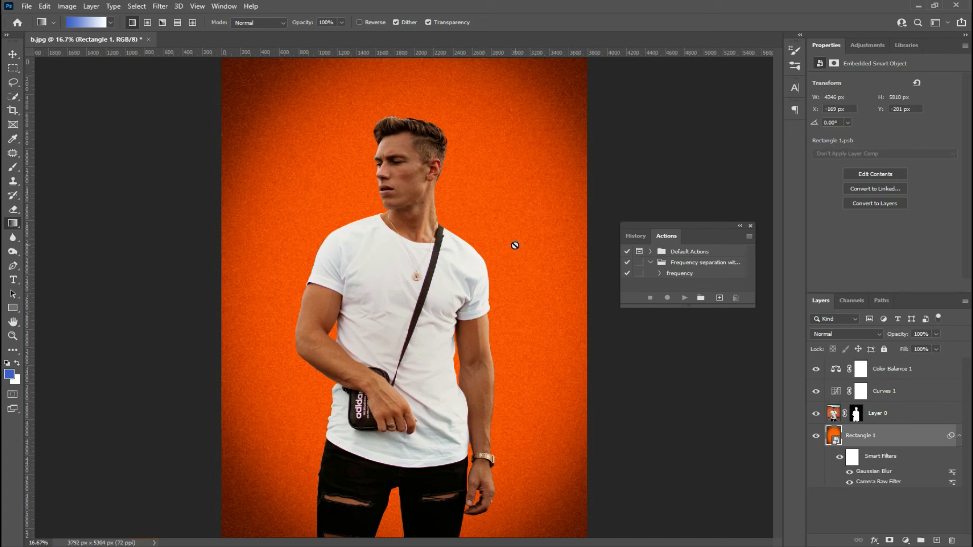
pyautogui.hotkey('ctrl', '+')
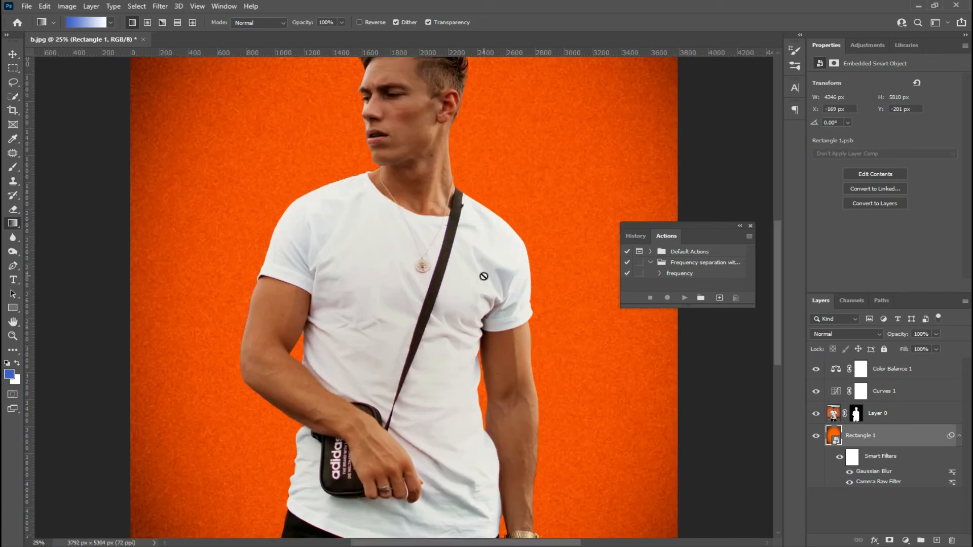
pyautogui.hotkey('ctrl', '-')
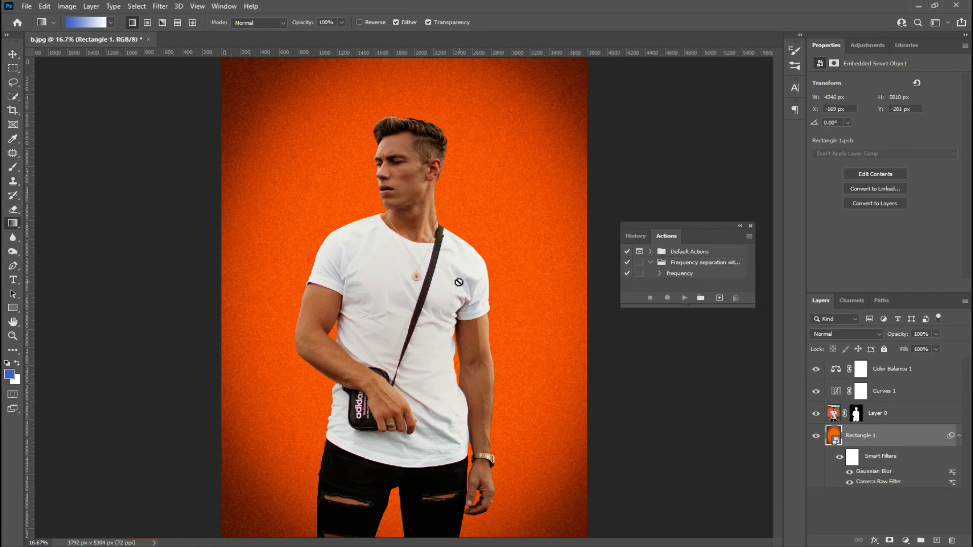
pyautogui.hotkey('ctrl', '+')
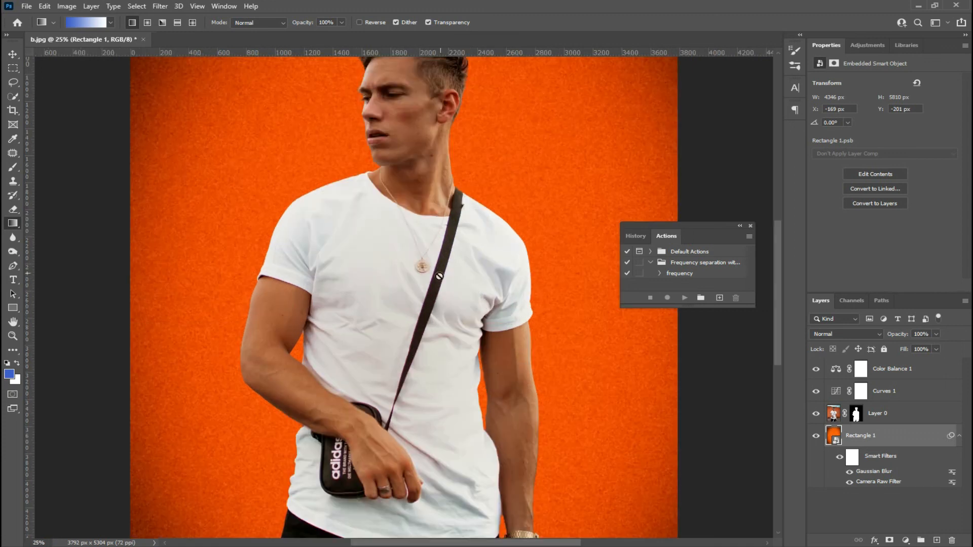
pyautogui.hotkey('ctrl', '-')
pyautogui.hotkey('ctrl', '+')
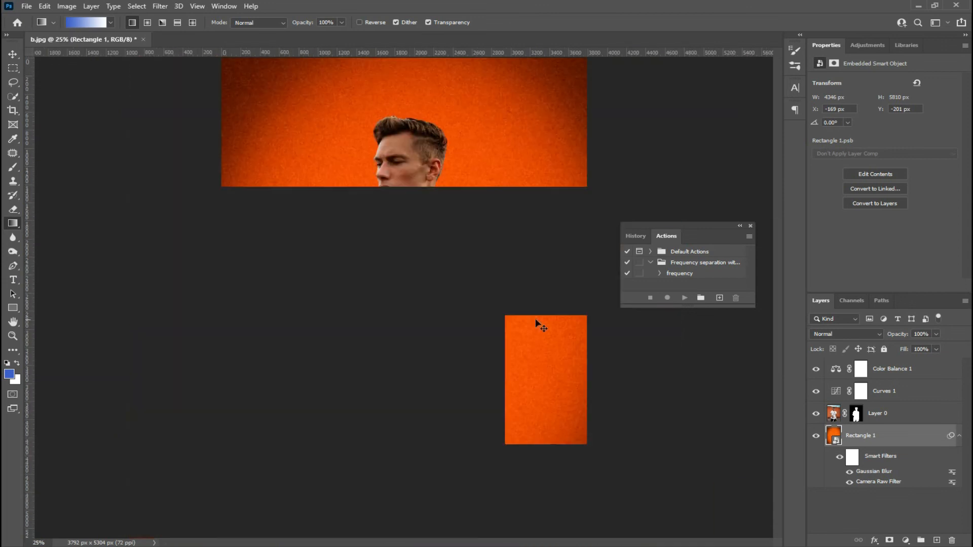
pyautogui.hotkey('ctrl', '-')
pyautogui.hotkey('ctrl', '+')
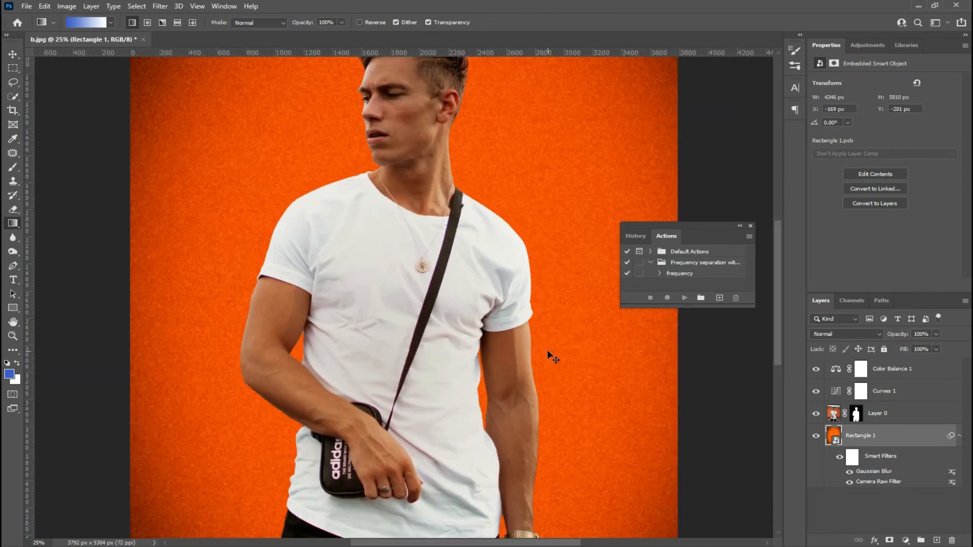